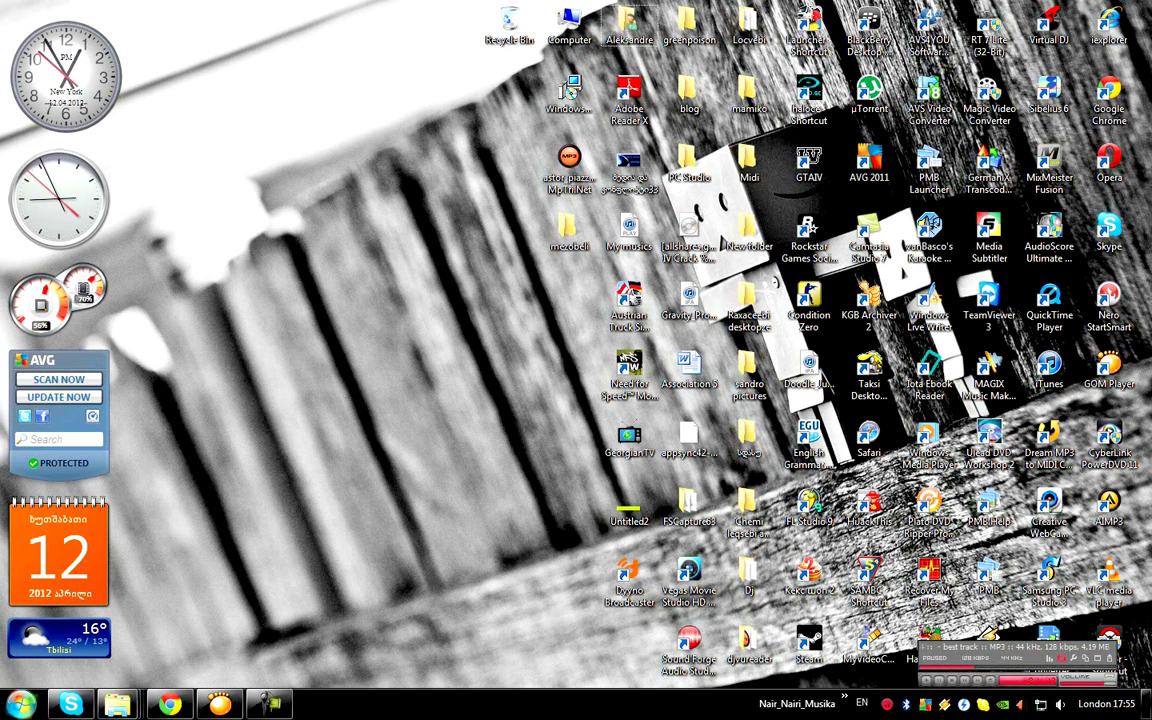
Step: Launch Paint from the Accessories group of the installed programs
click(18, 702)
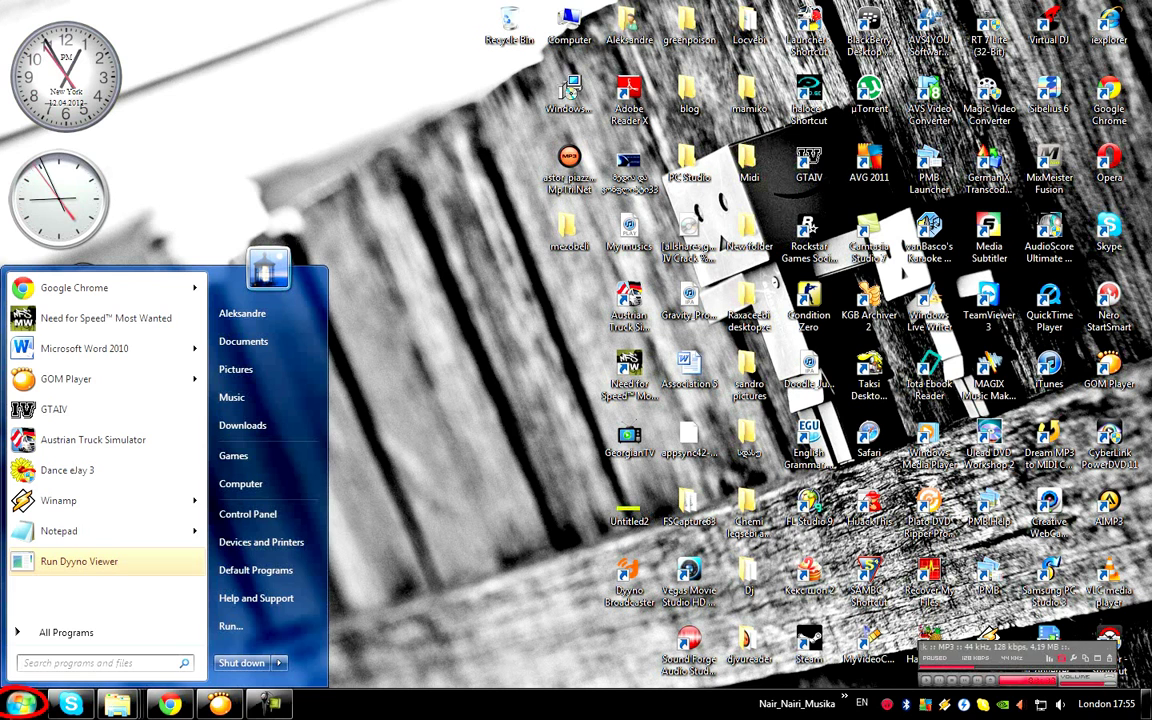
click(46, 634)
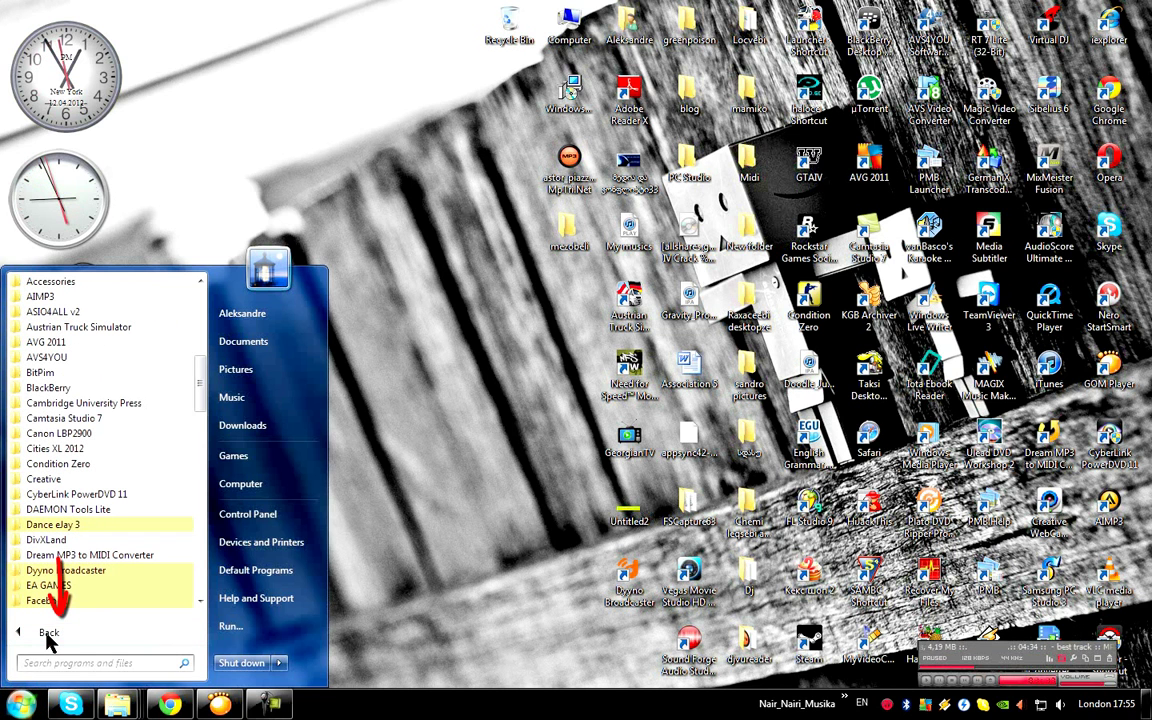
mouse_move(201, 391)
mouse_down()
mouse_move(206, 458)
mouse_move(212, 386)
mouse_move(201, 373)
mouse_up()
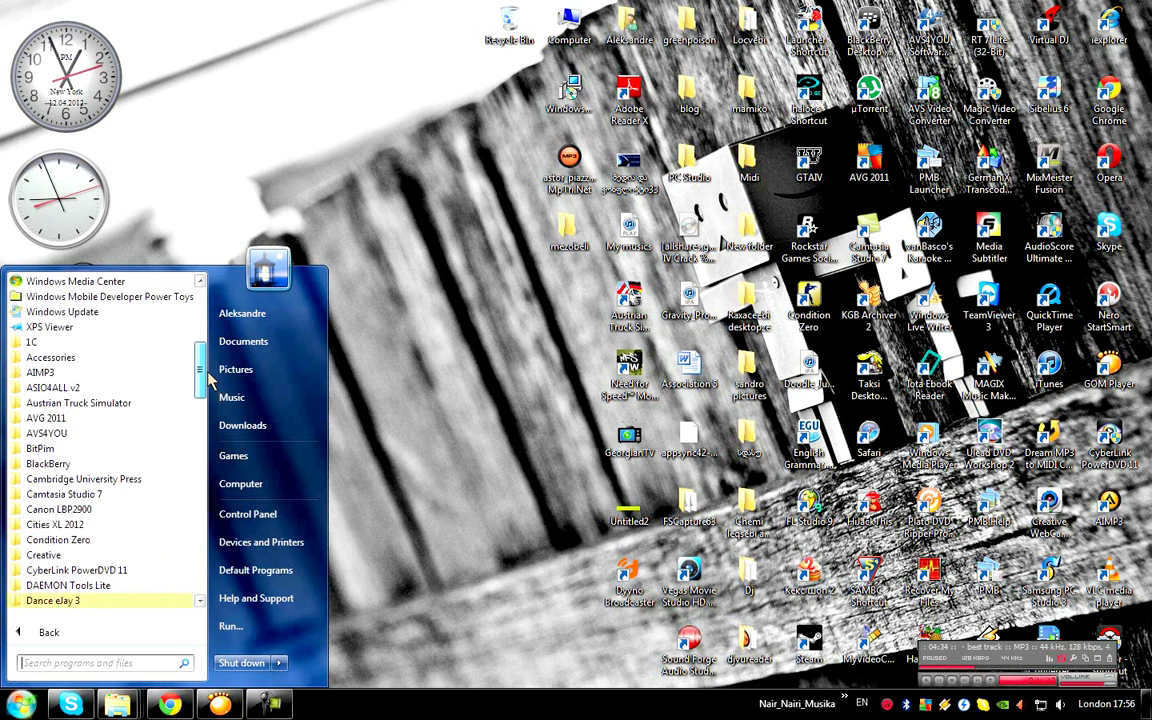
click(62, 354)
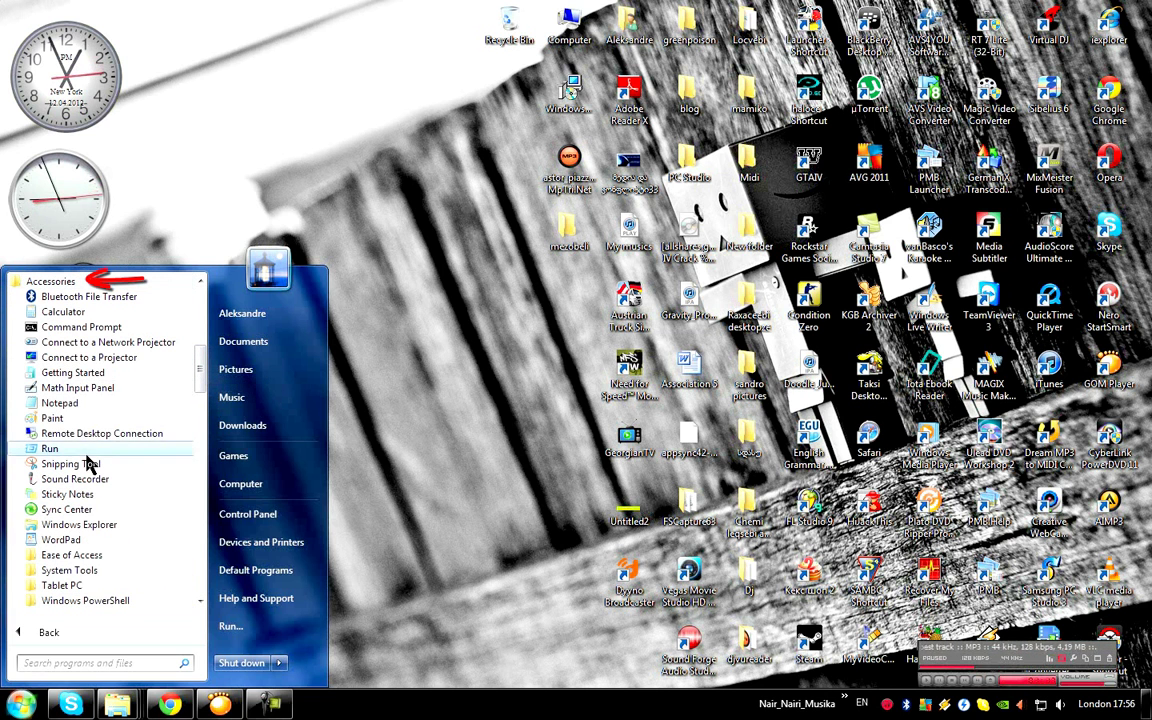
click(55, 418)
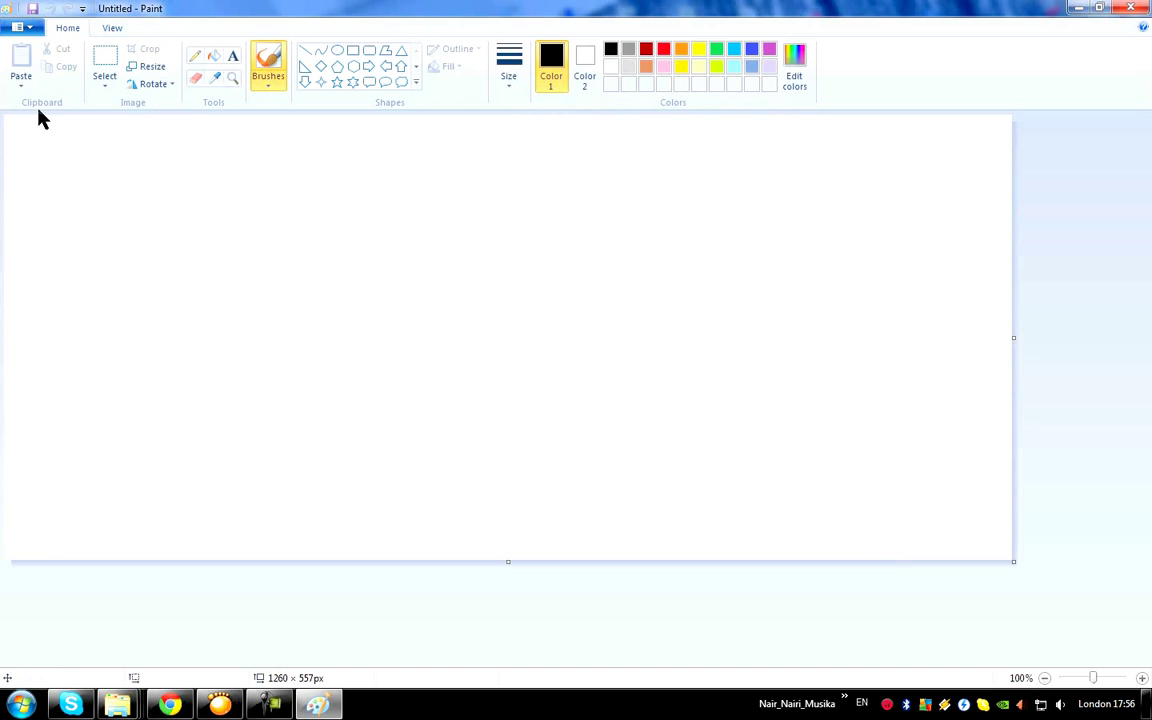
Step: Open the picture smile-1440x900 from the New Wallpapers folder
click(24, 29)
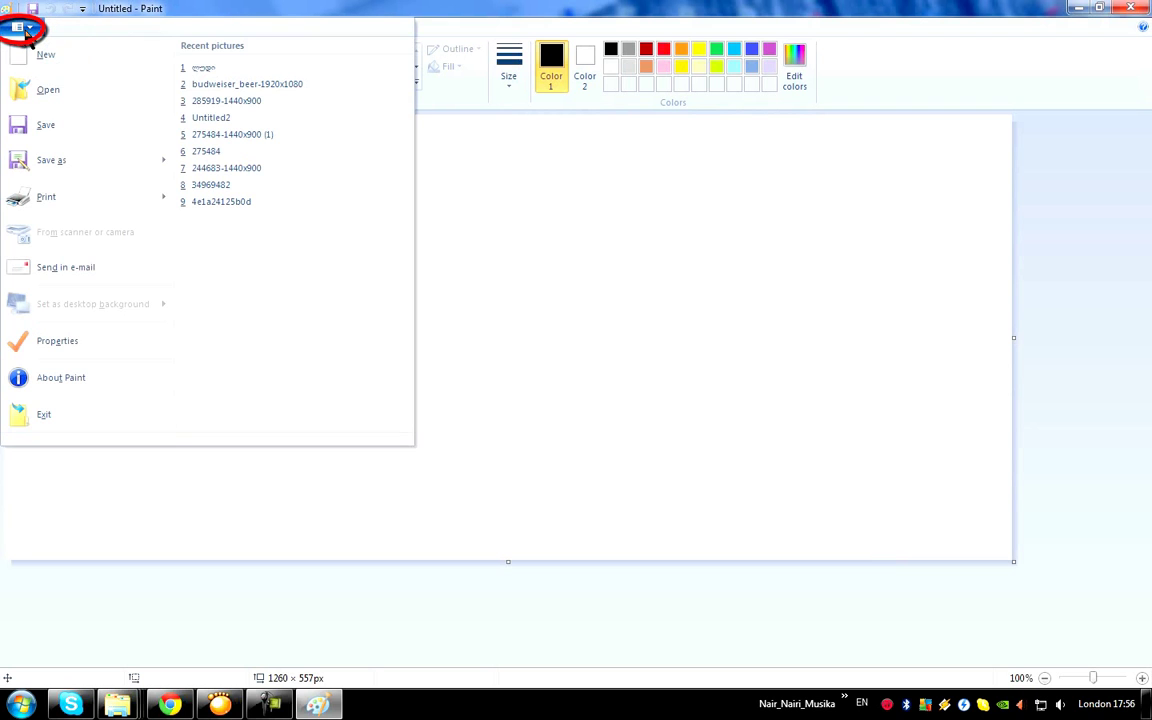
click(60, 98)
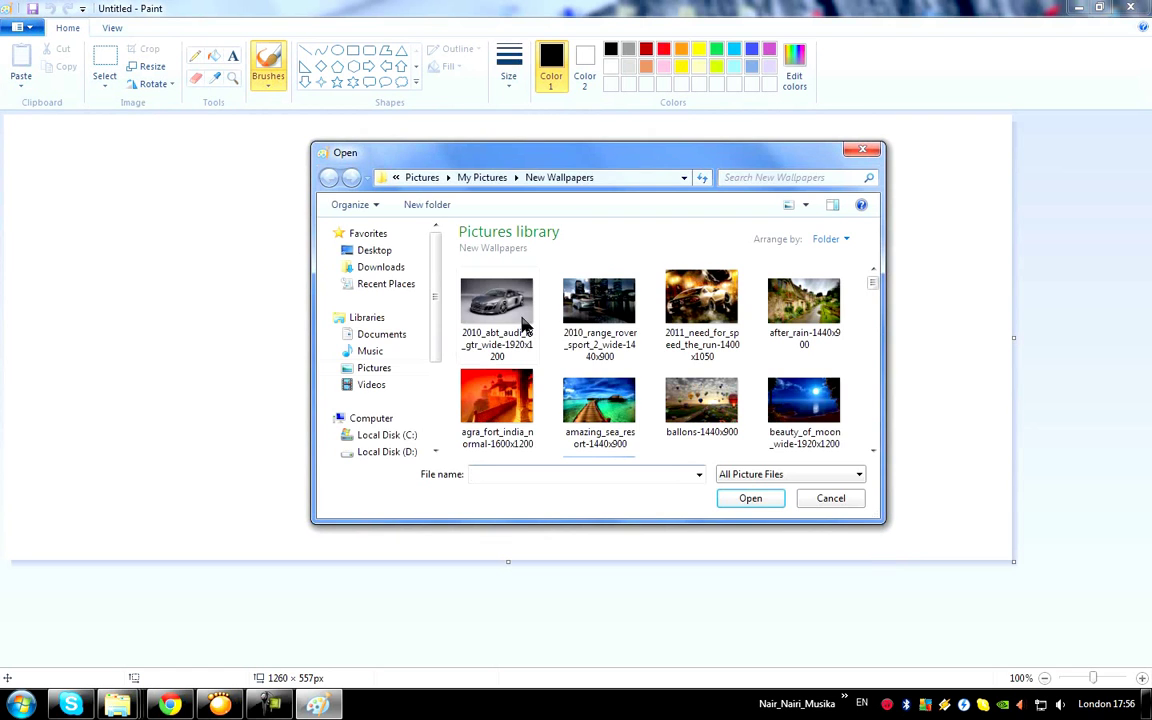
click(873, 452)
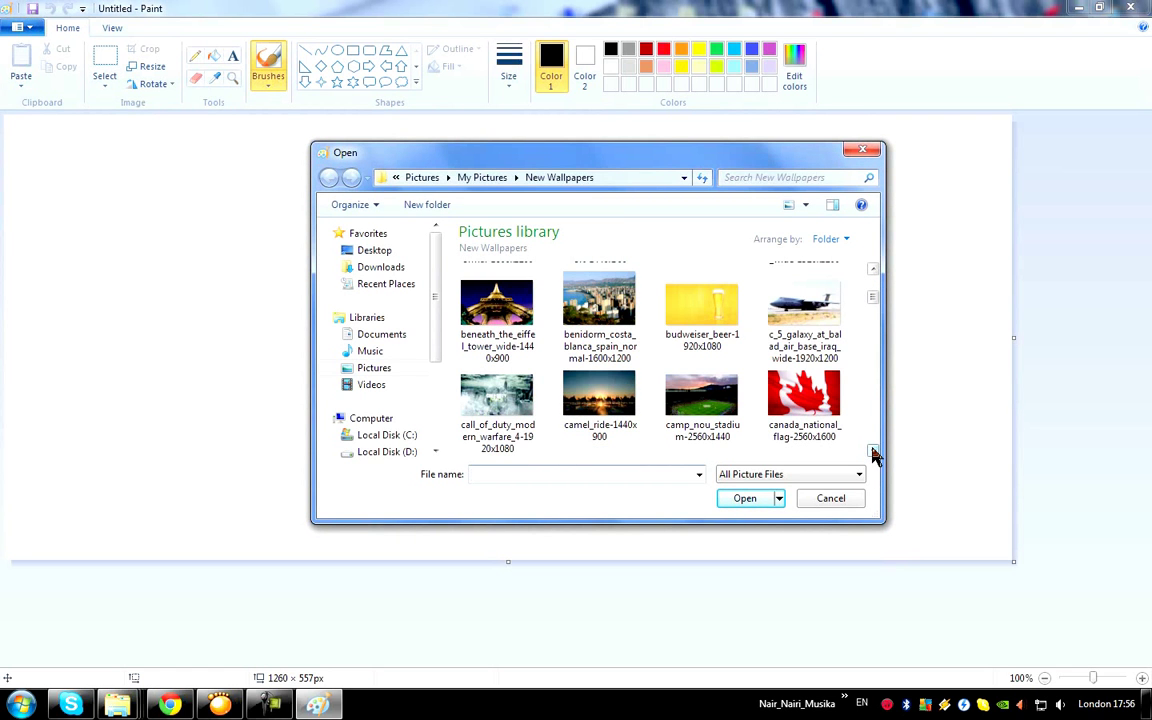
click(873, 452)
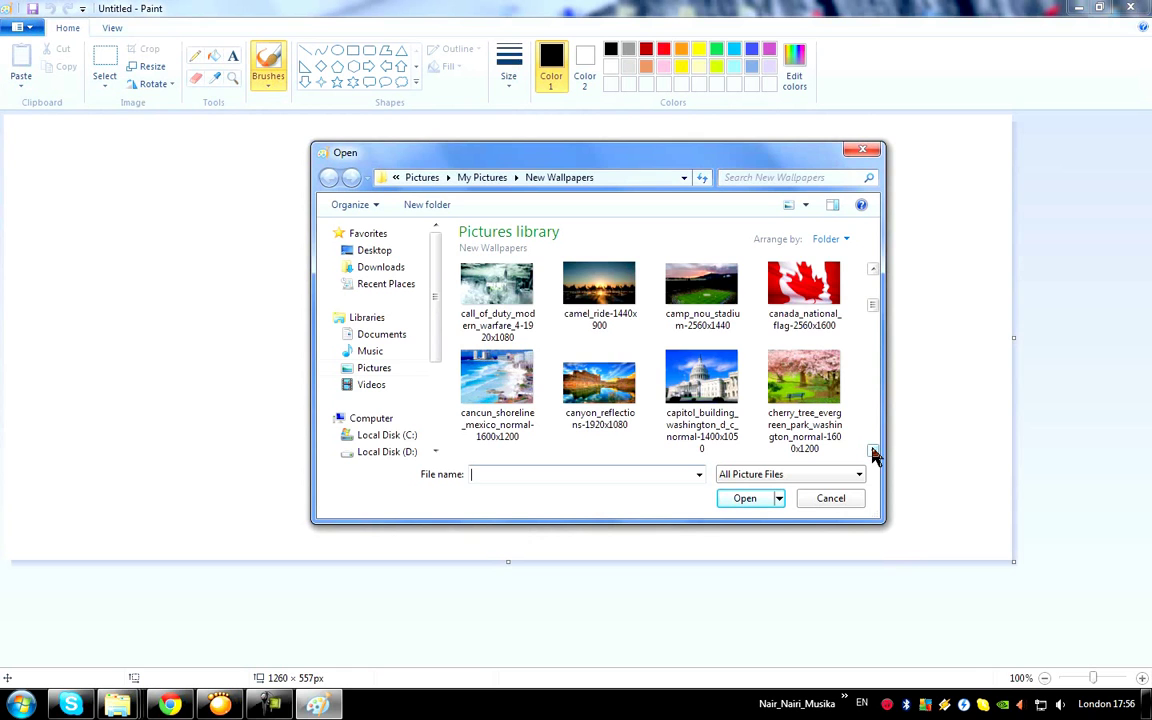
click(873, 452)
click(873, 452)
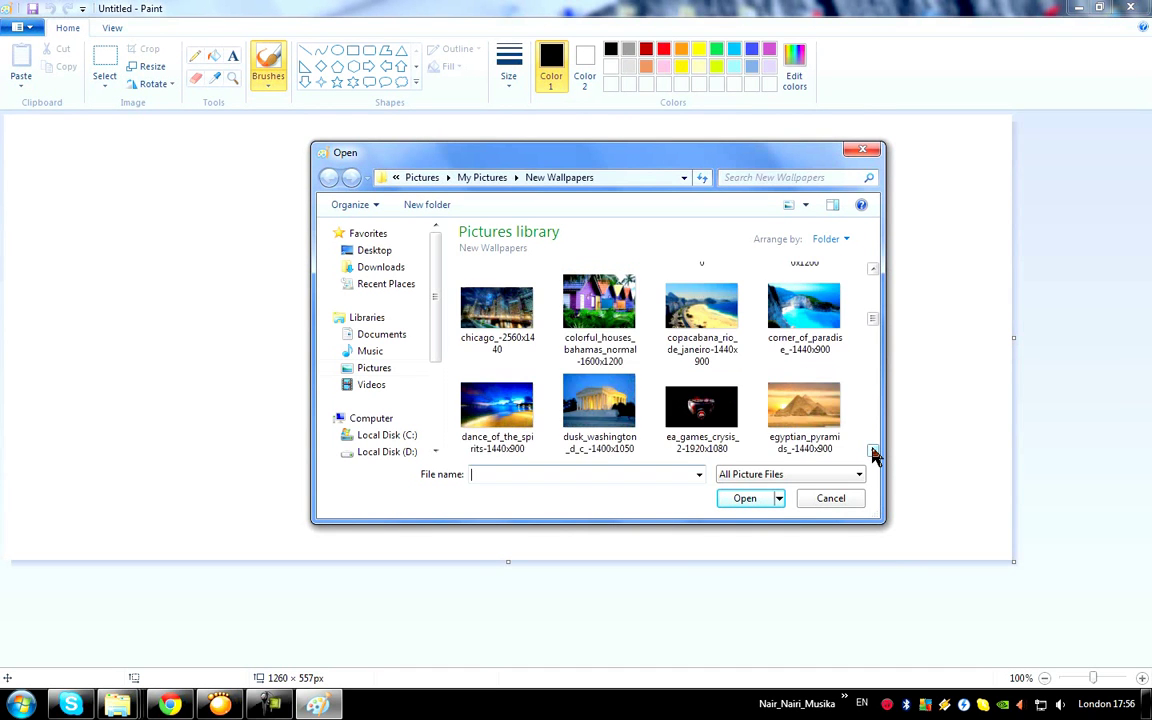
click(873, 452)
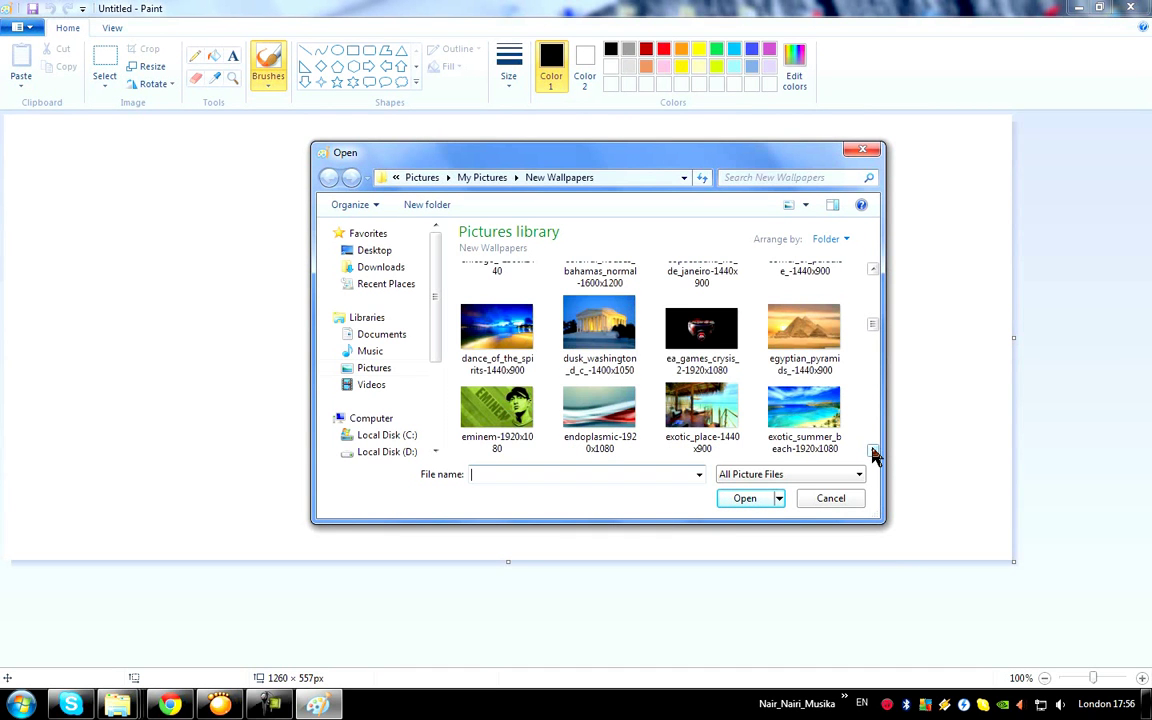
click(873, 452)
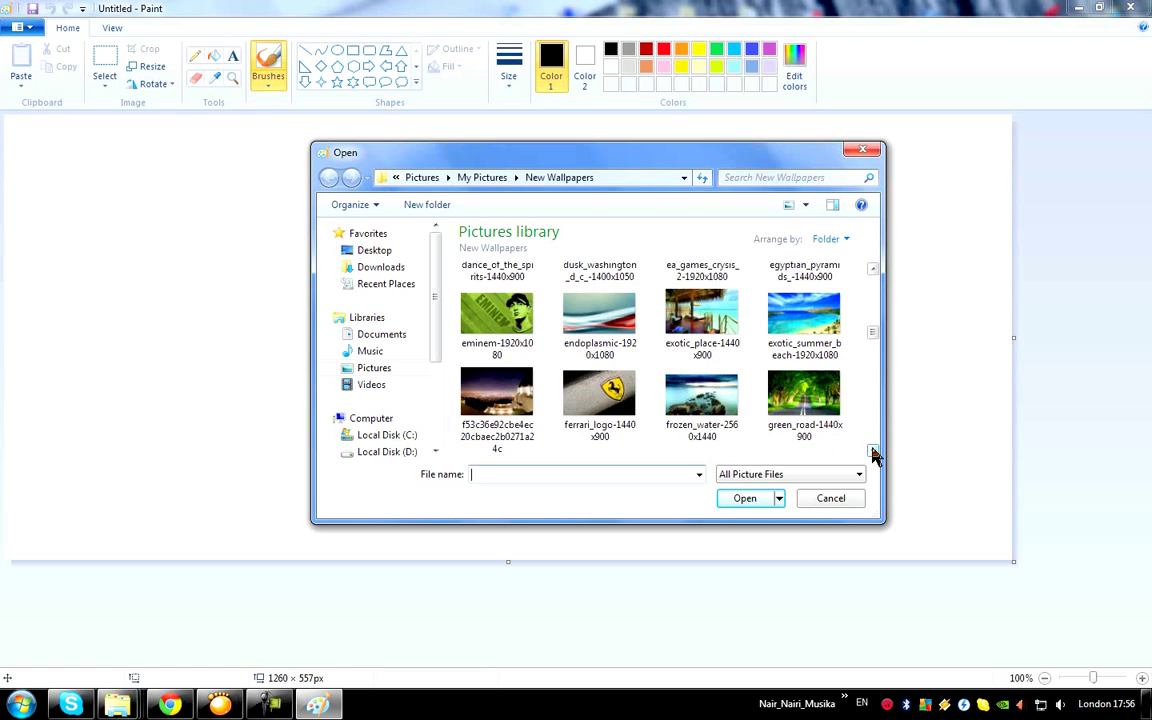
click(873, 452)
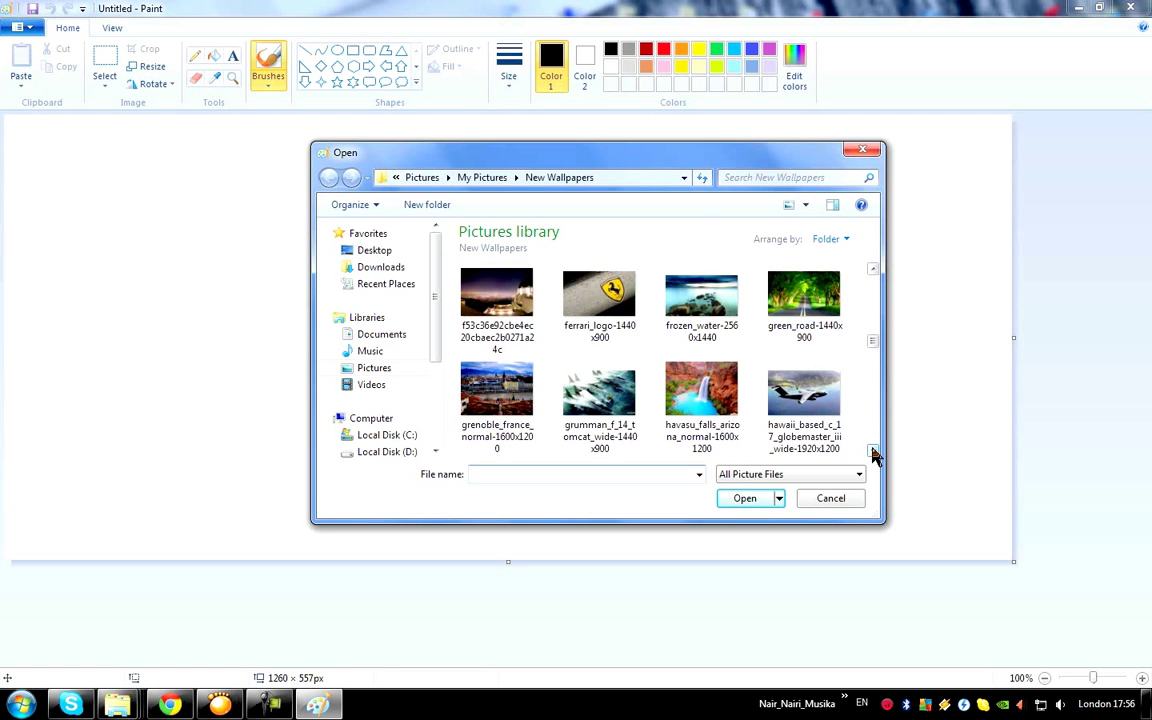
click(873, 452)
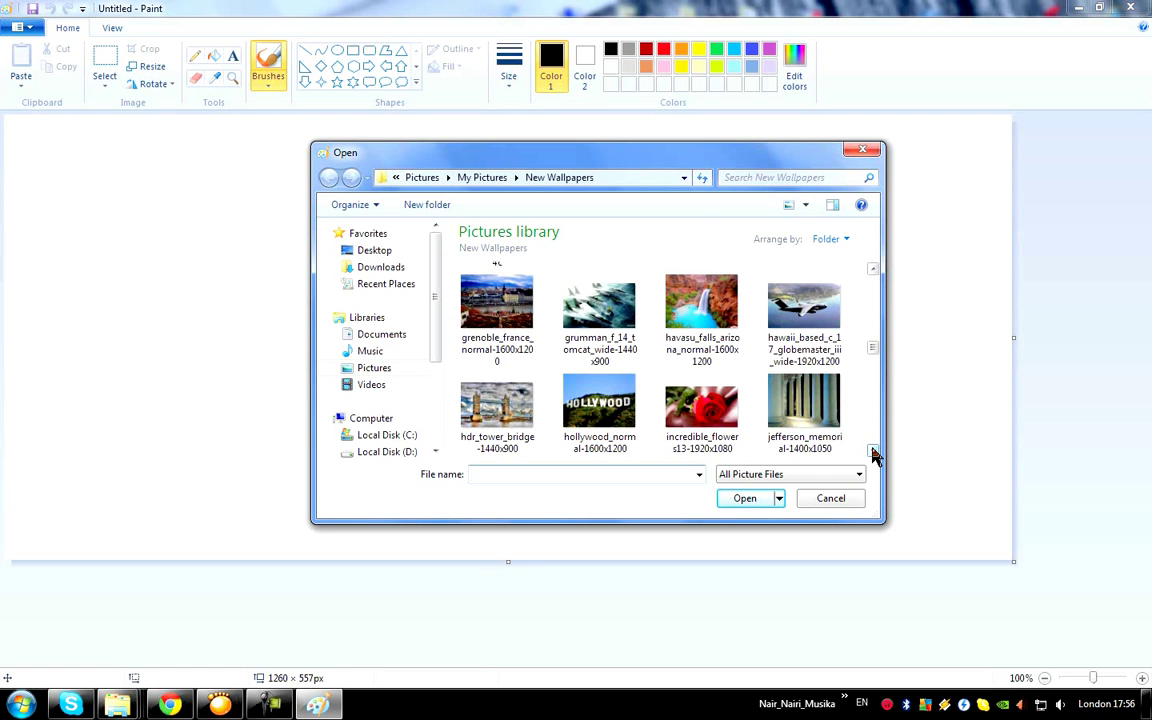
click(873, 452)
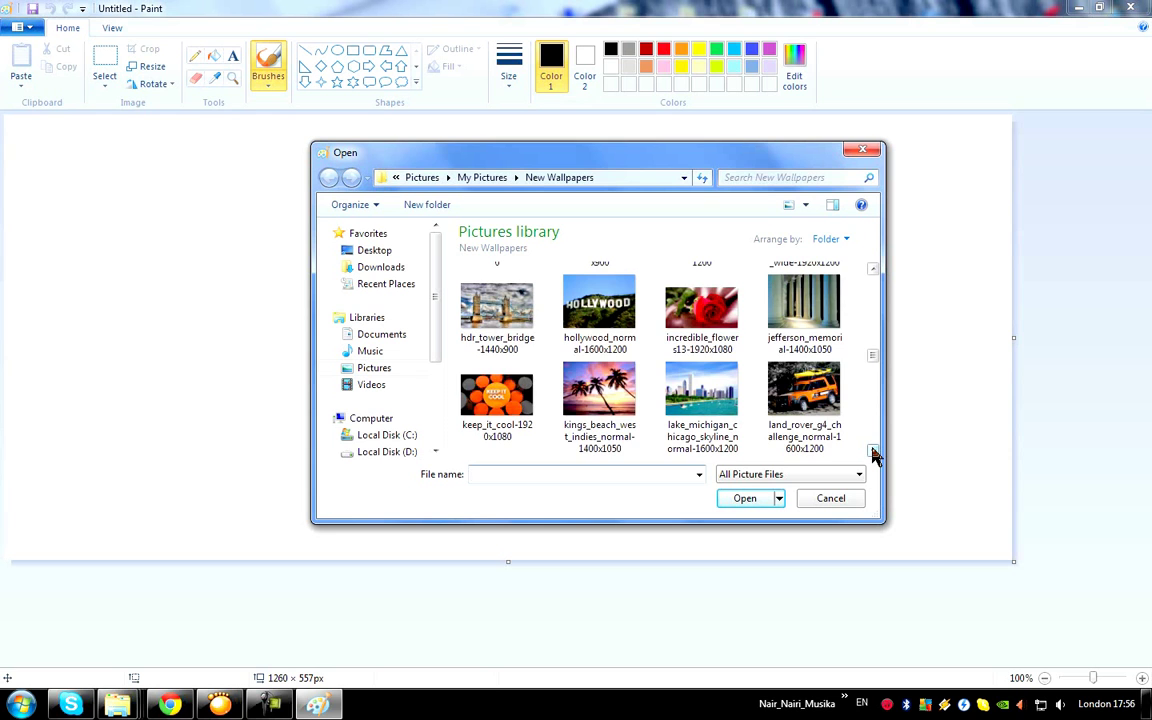
click(873, 452)
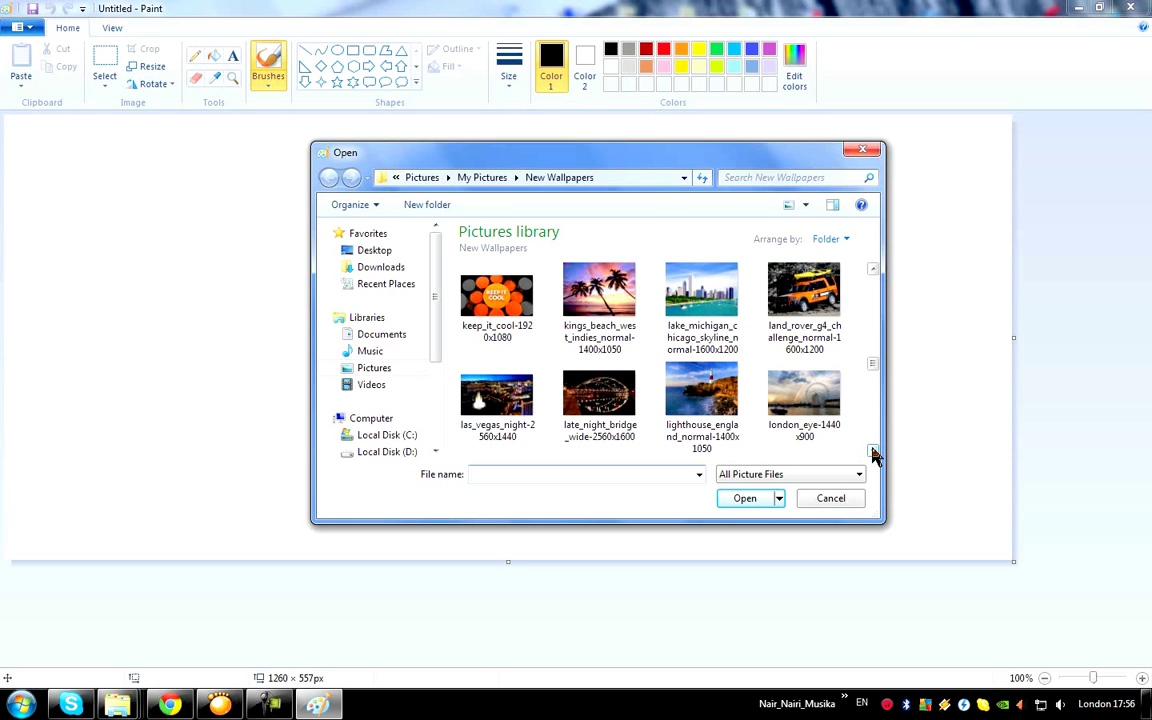
click(873, 452)
click(873, 452)
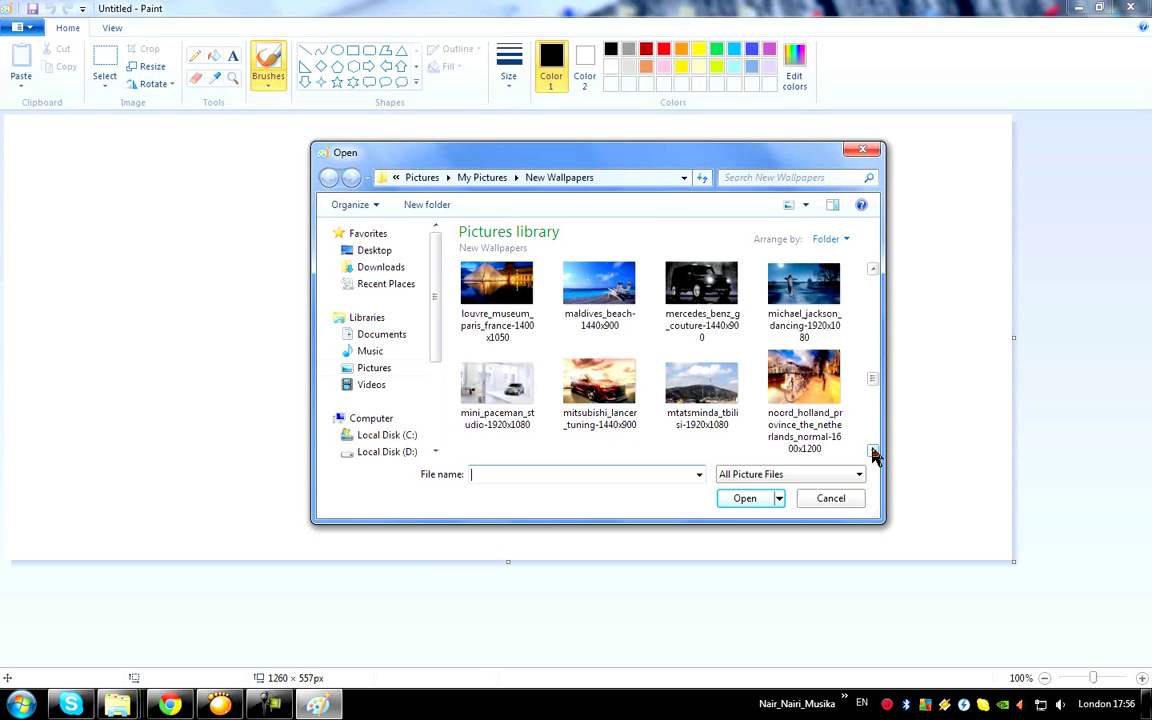
click(873, 452)
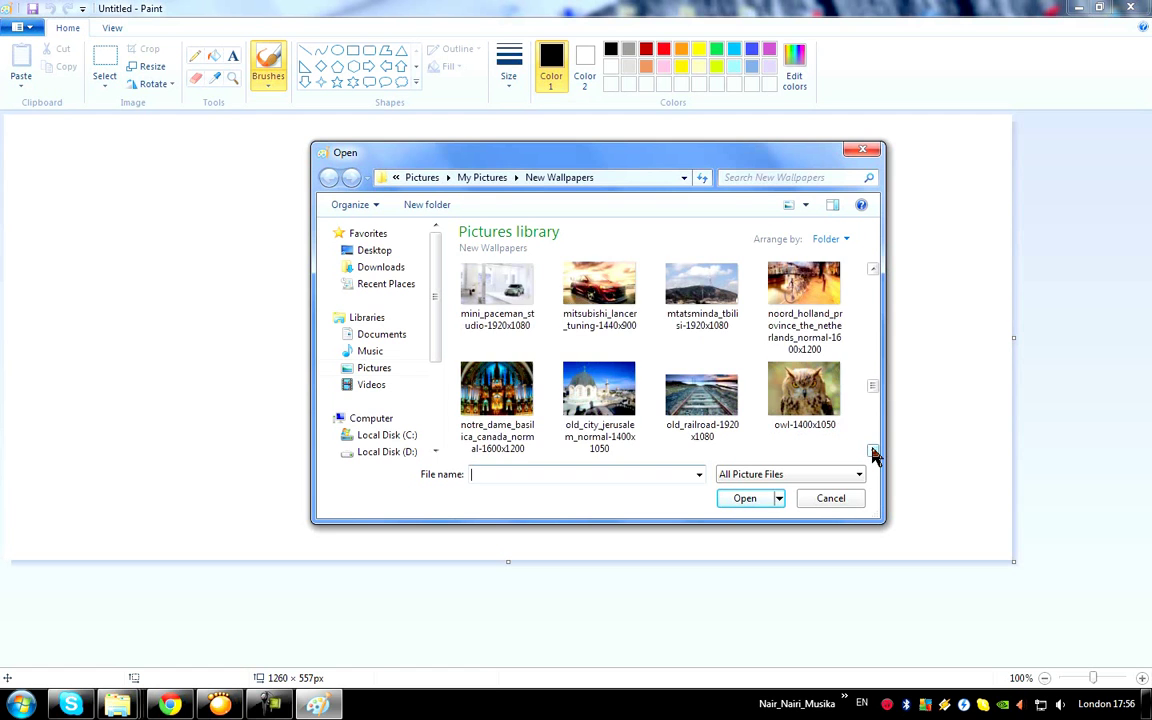
click(873, 452)
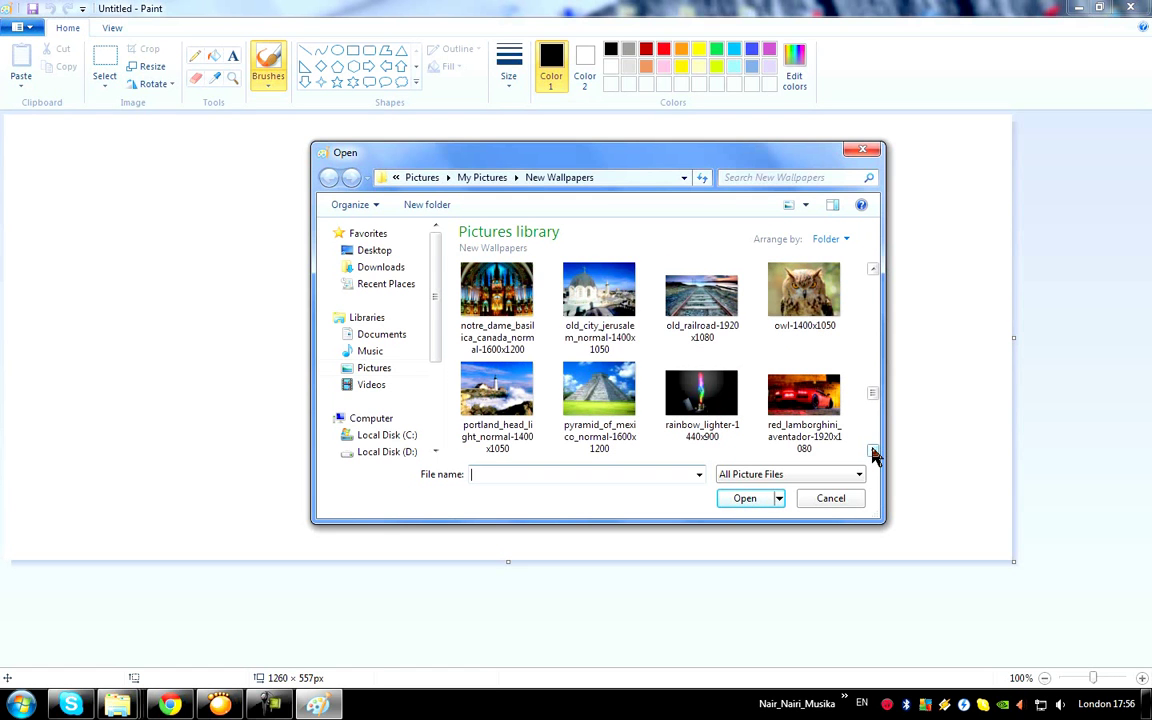
click(873, 452)
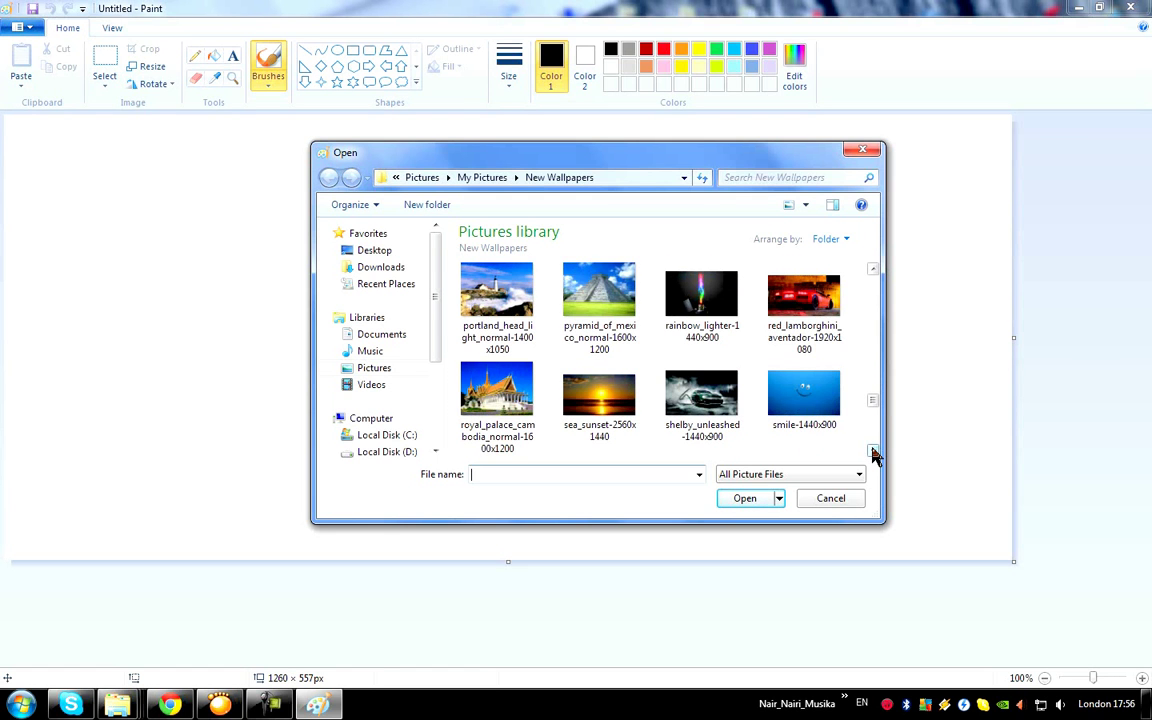
click(873, 452)
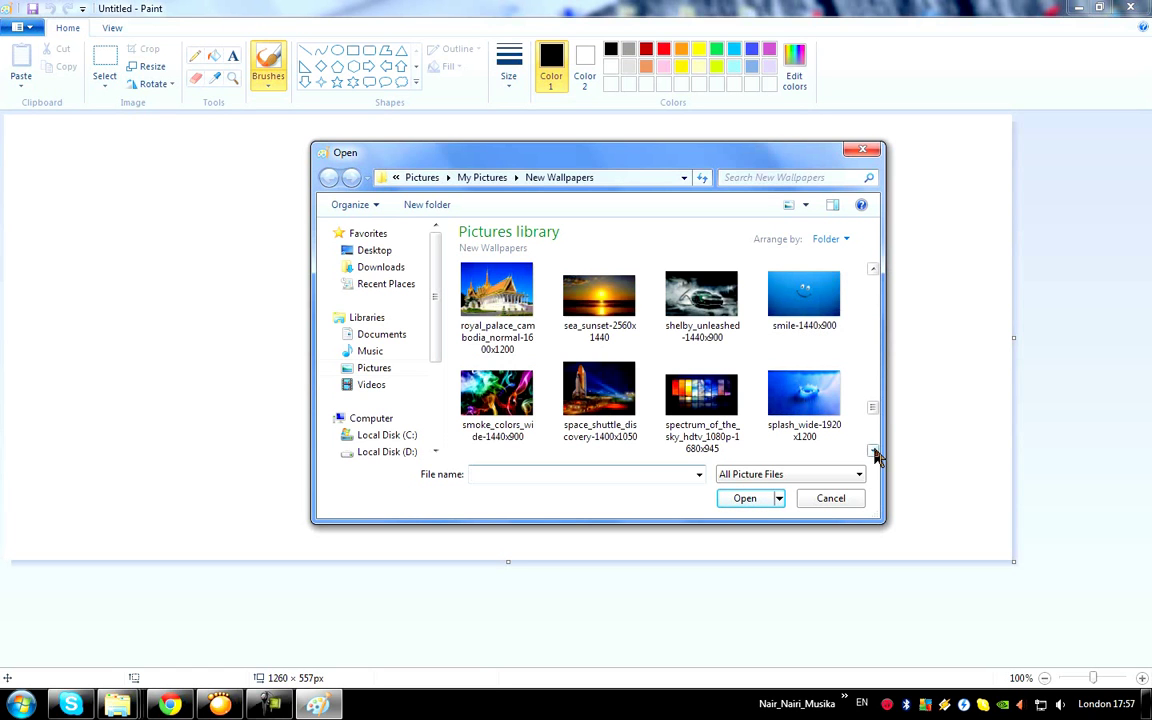
click(795, 300)
double_click(795, 300)
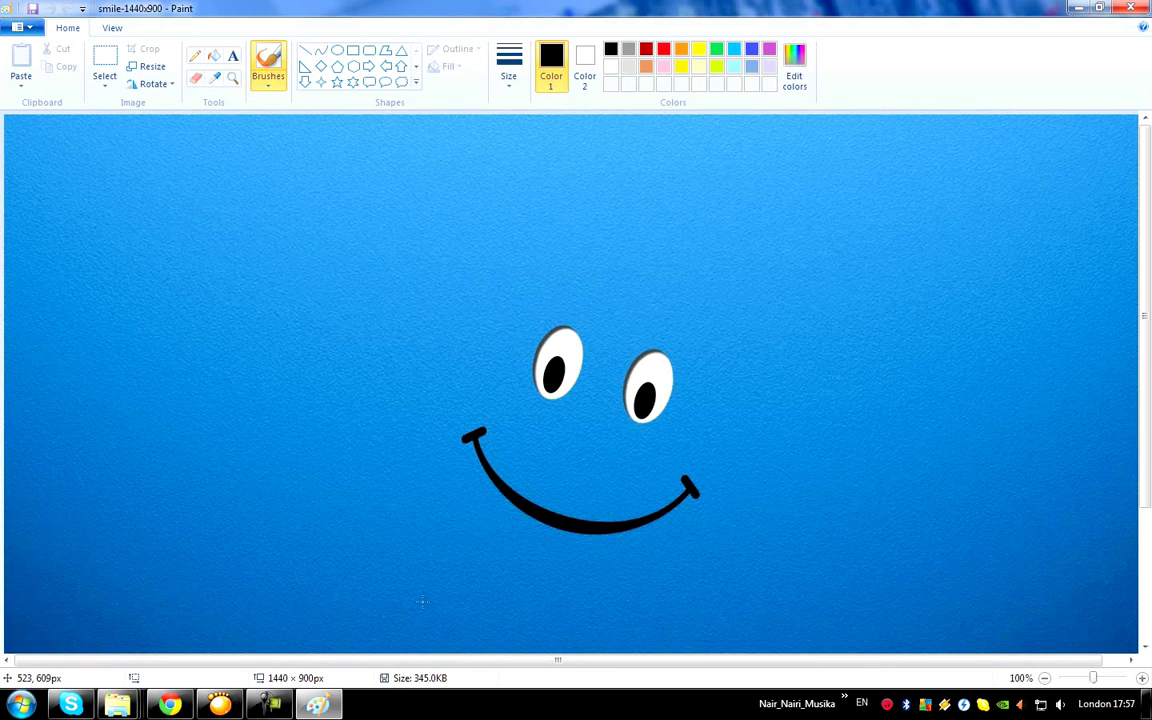
Step: Place a text box about 330 × 58 px below the smiley's mouth with the Text tool
click(232, 58)
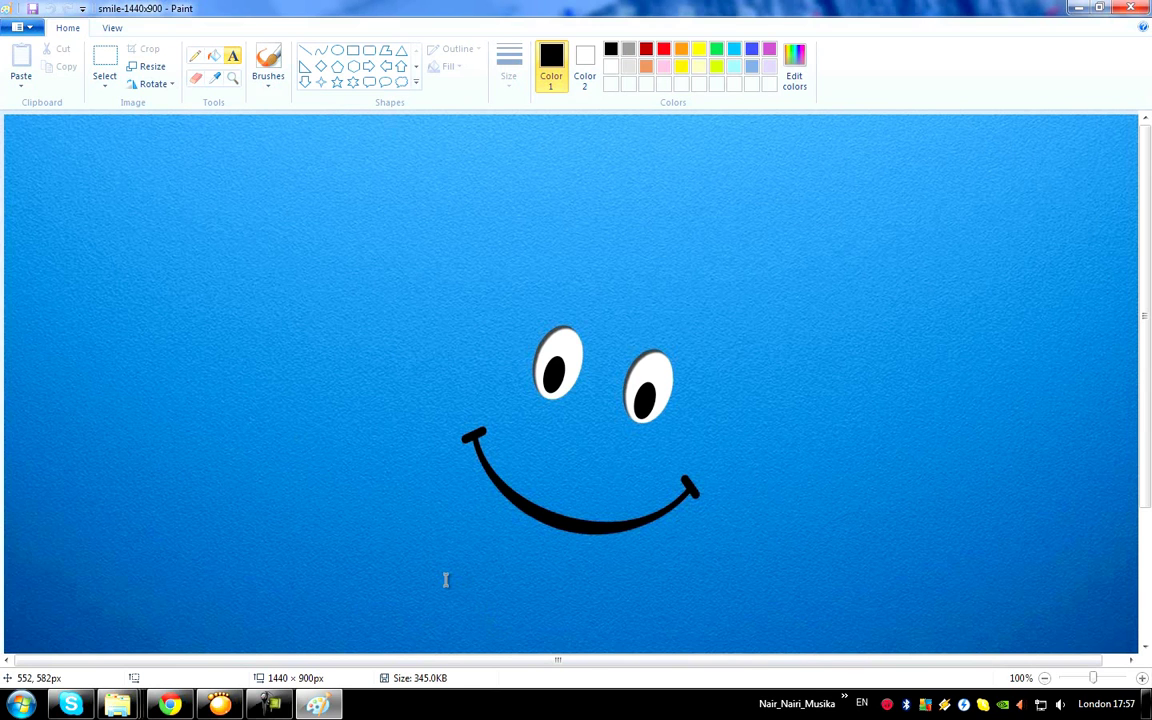
click(414, 578)
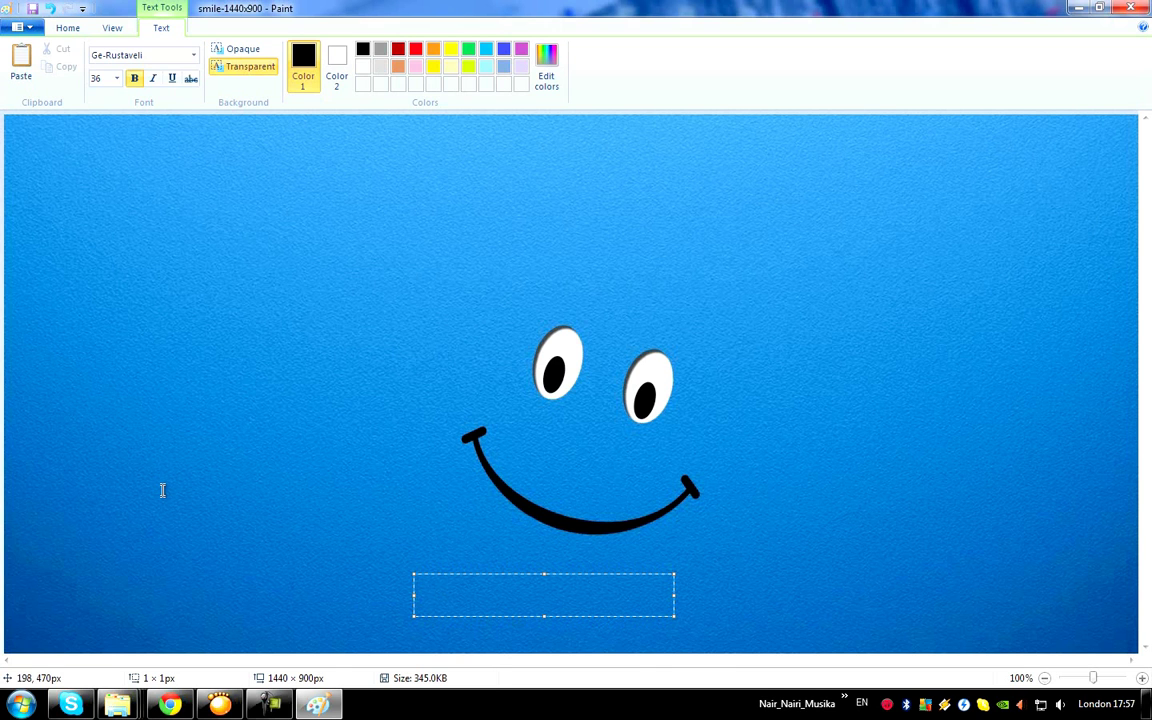
click(133, 80)
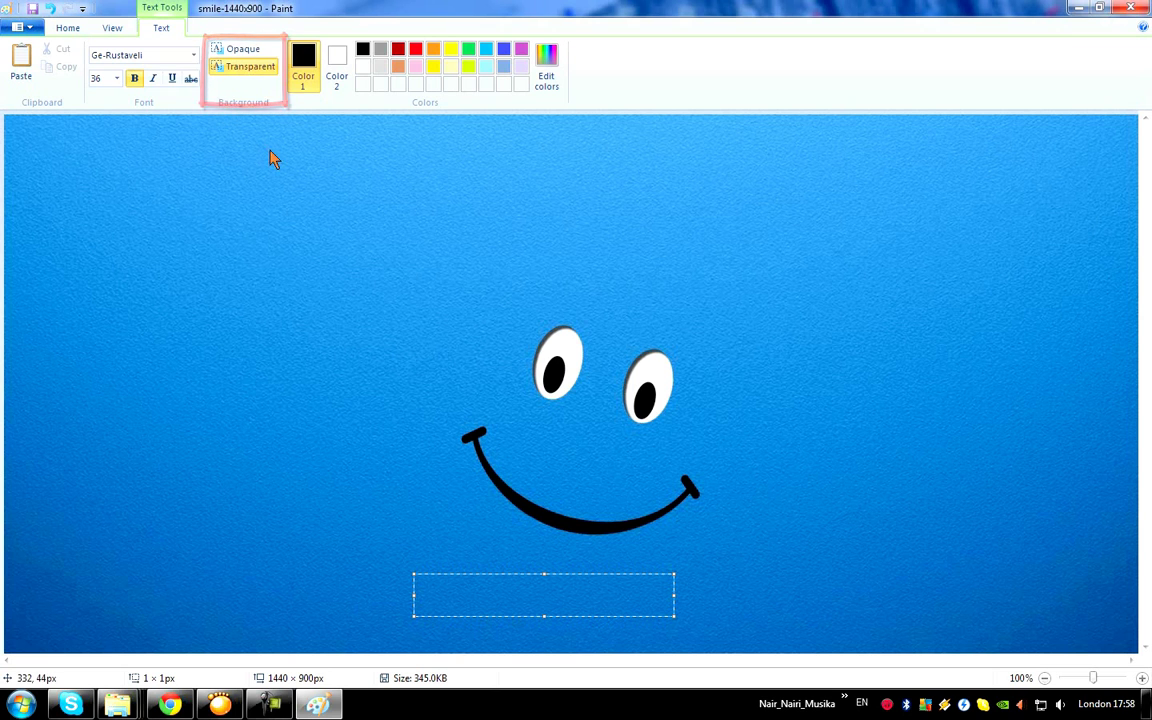
Step: Try an opaque text background, shift the text box slightly right and down to centre it under the smile, and set the background to transparent
click(238, 50)
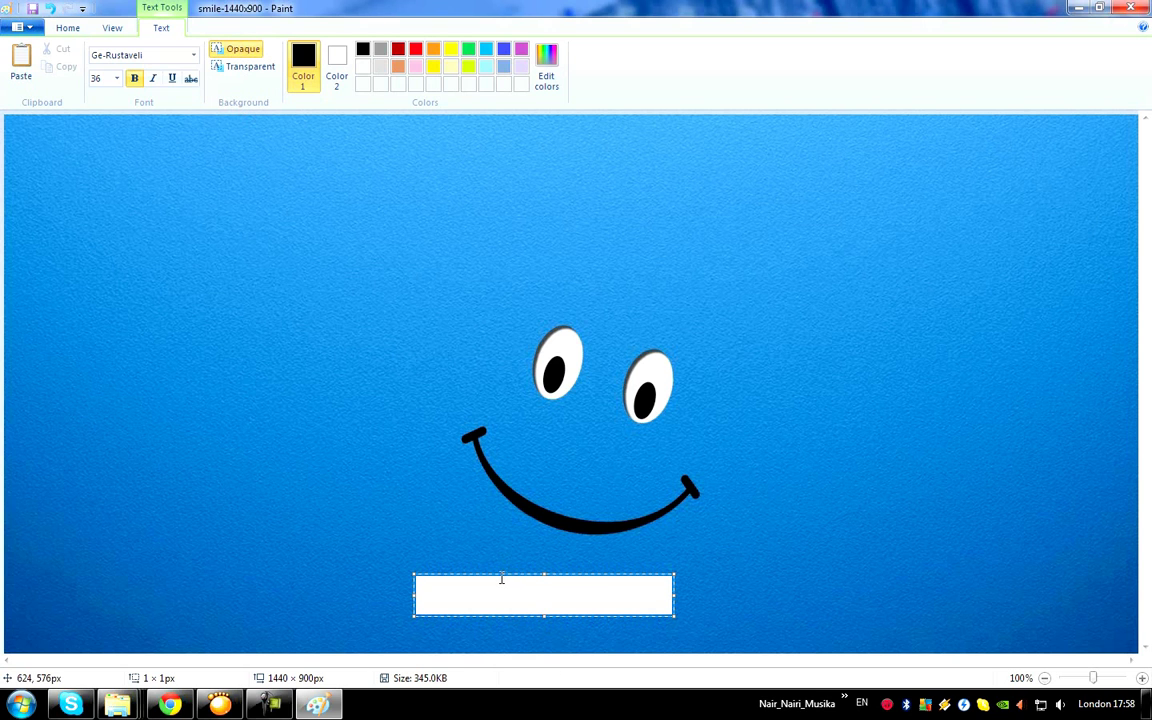
drag(487, 573, 531, 580)
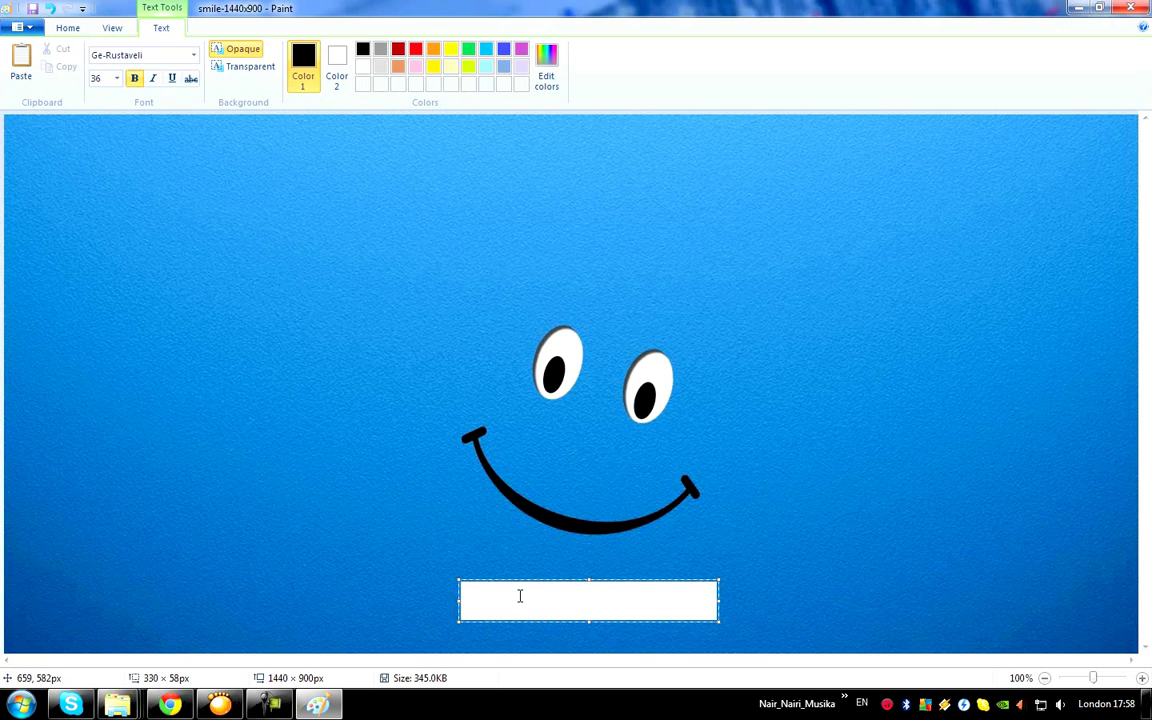
click(255, 68)
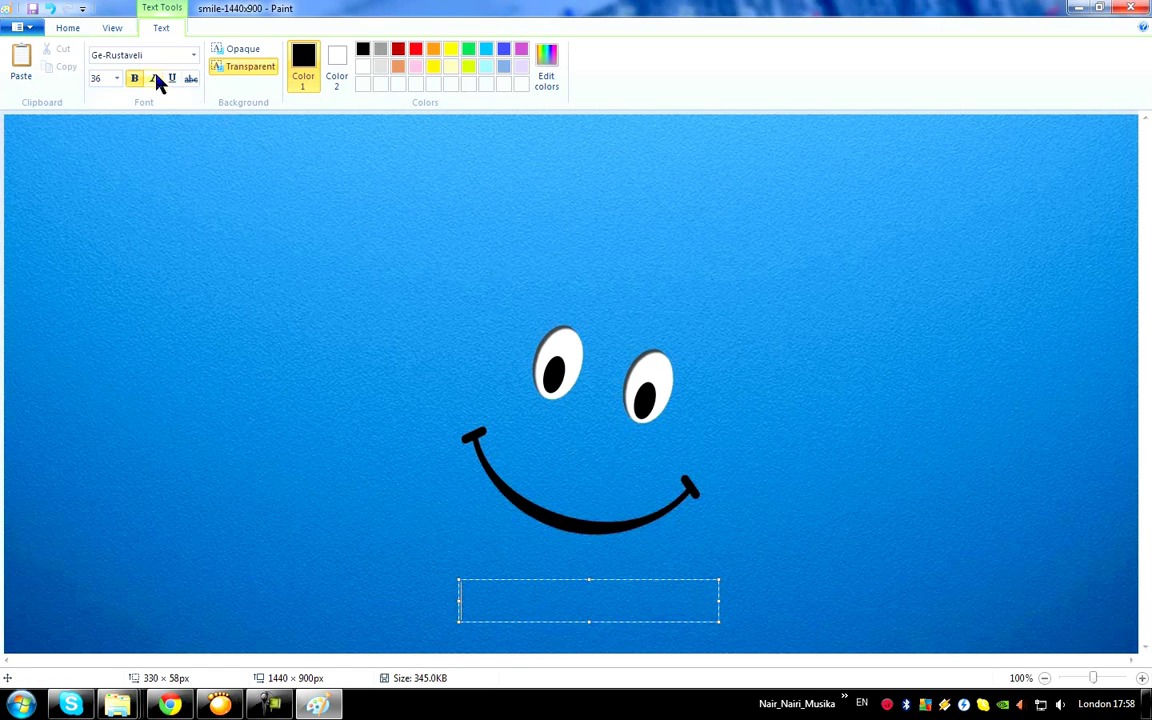
Step: Enter the Georgian caption "იყავი სულ ოპტიმისტი!" in the text box and commit it to the picture
text(s)
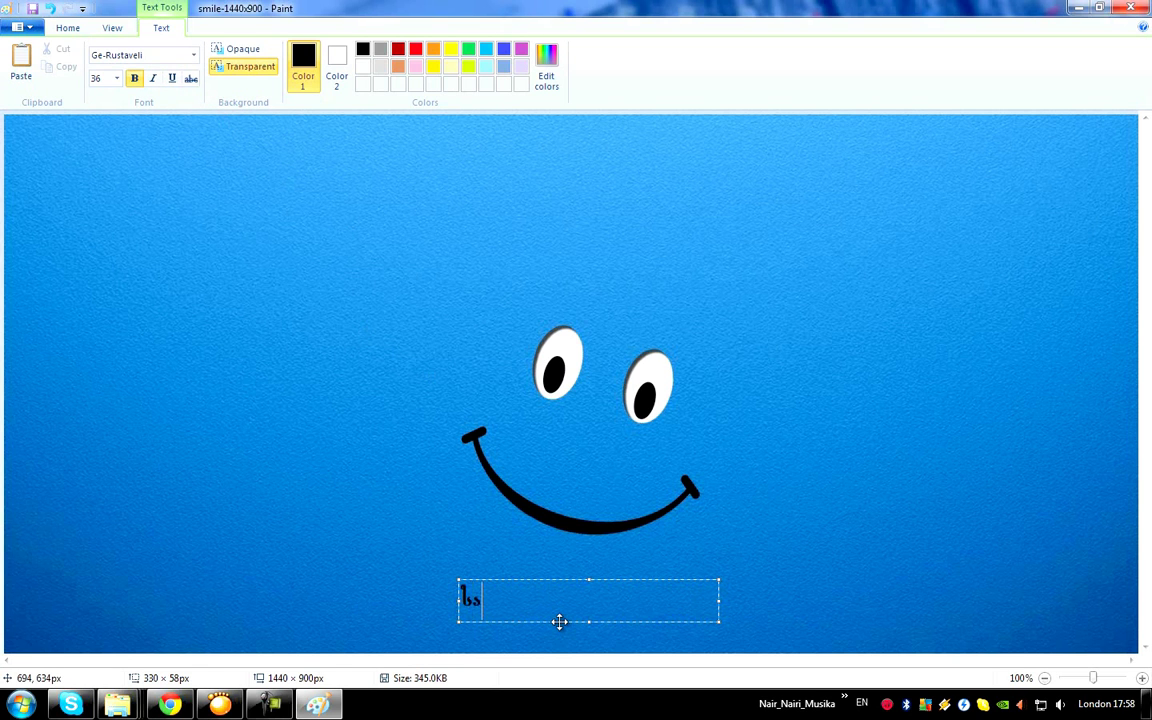
key(BackSpace)
text(agavi xel mwifisgan)
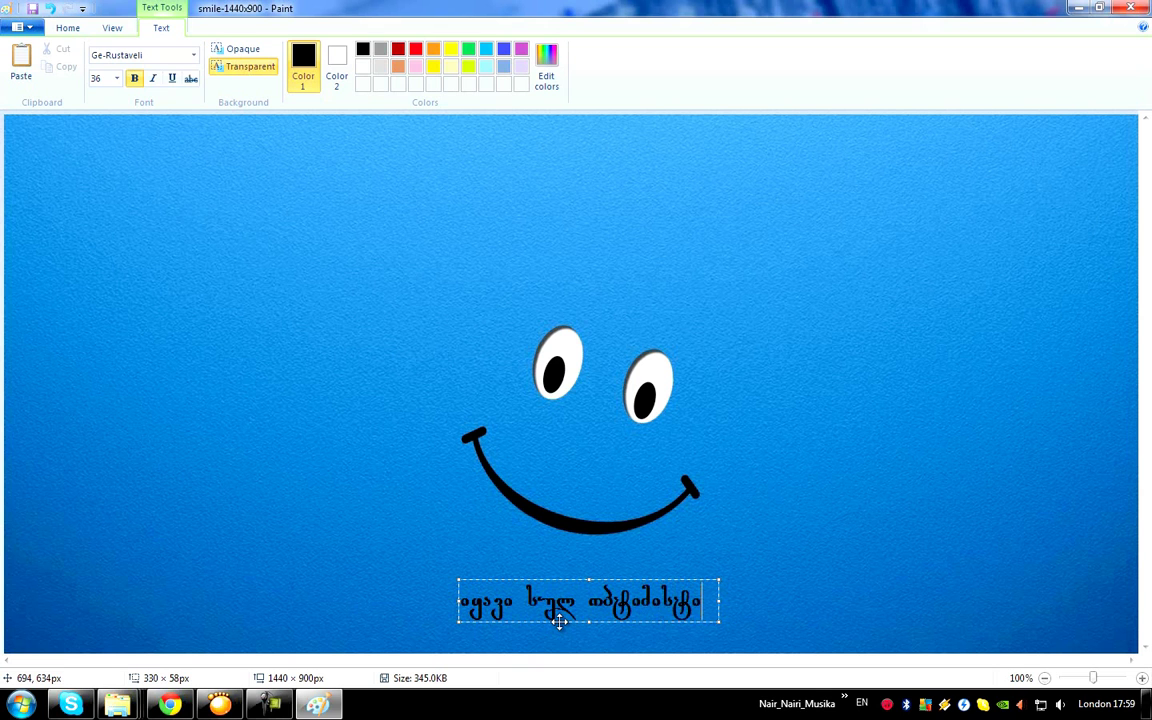
text(!)
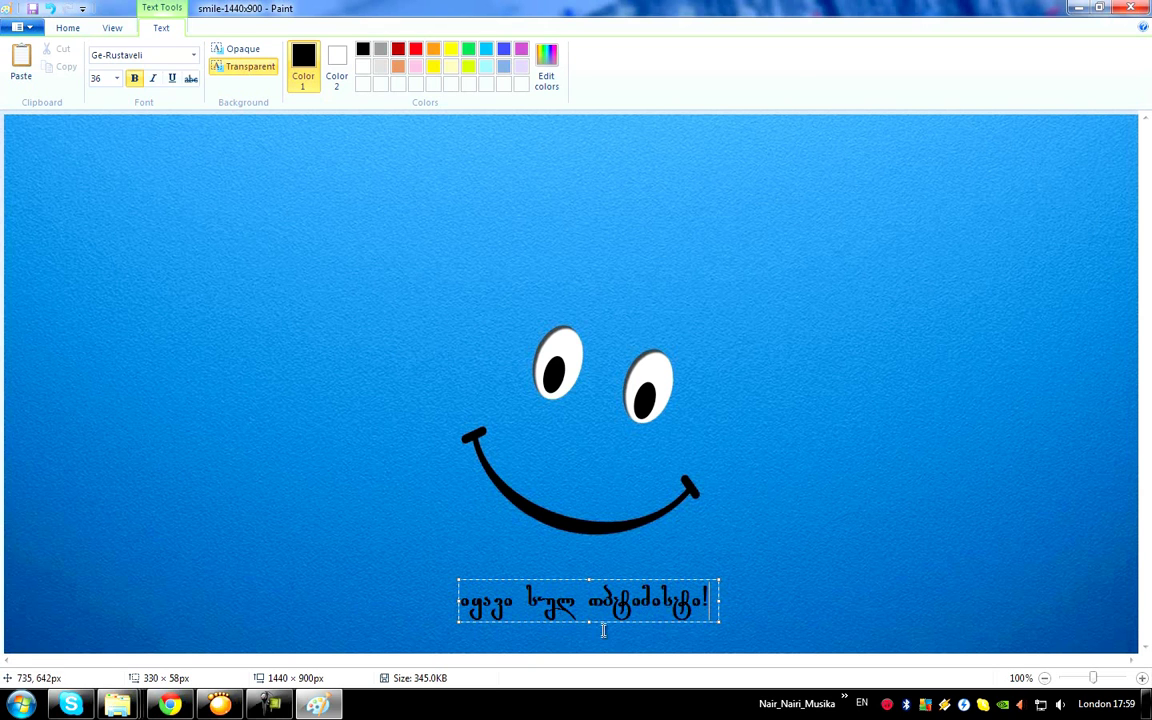
click(772, 604)
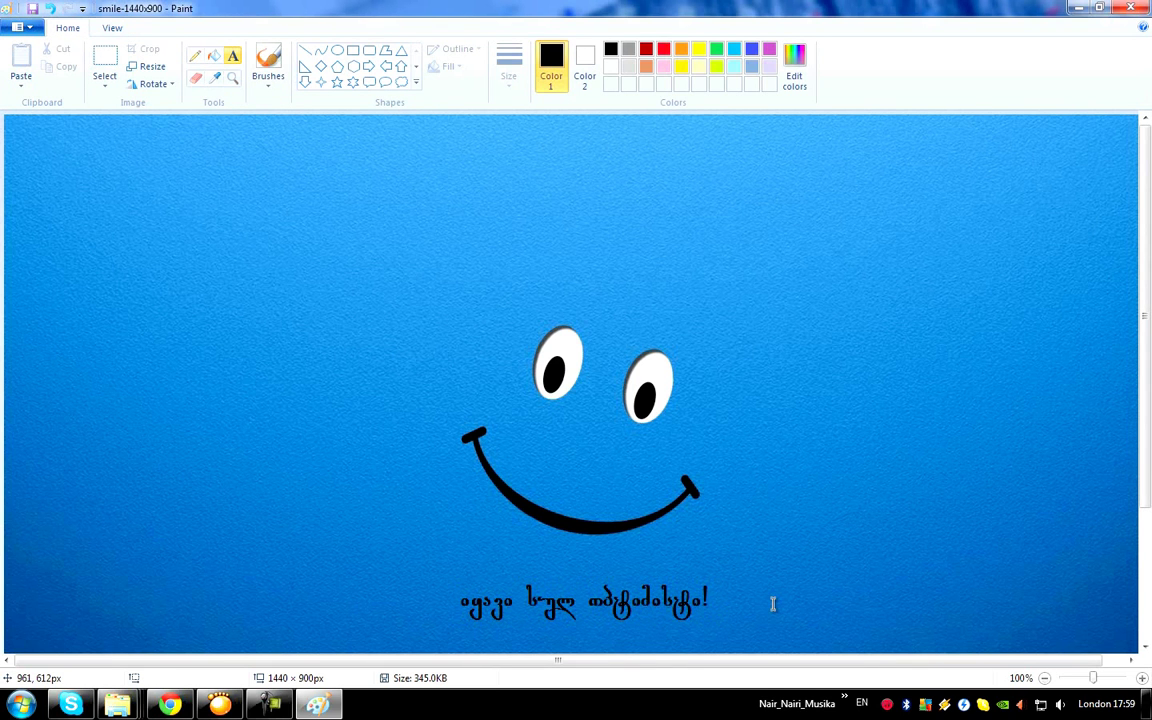
Step: Save the captioned picture as a JPEG named smaili in the New Wallpapers folder and close Paint
click(30, 30)
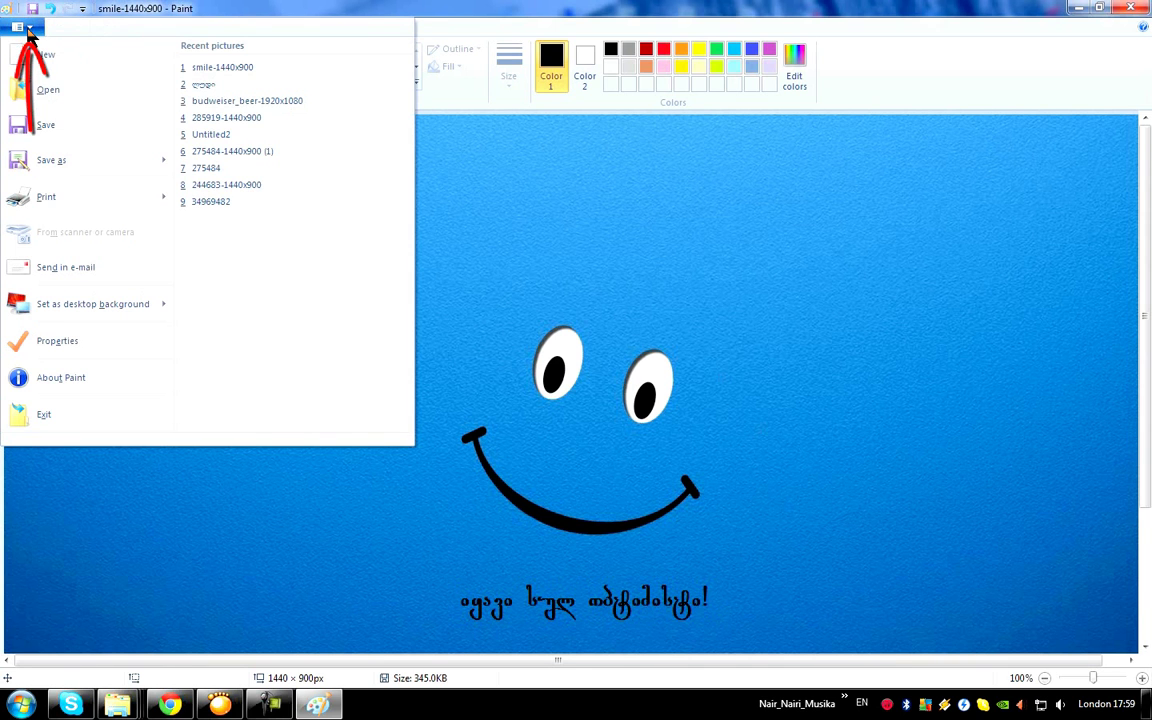
mouse_move(43, 170)
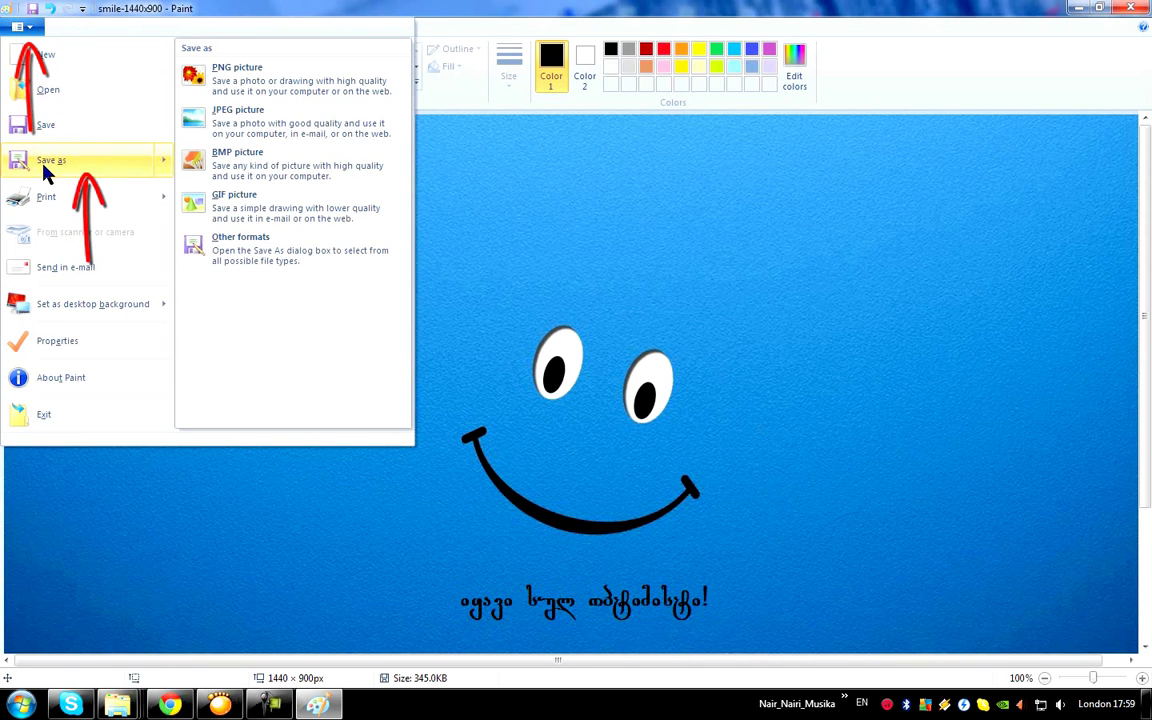
click(345, 133)
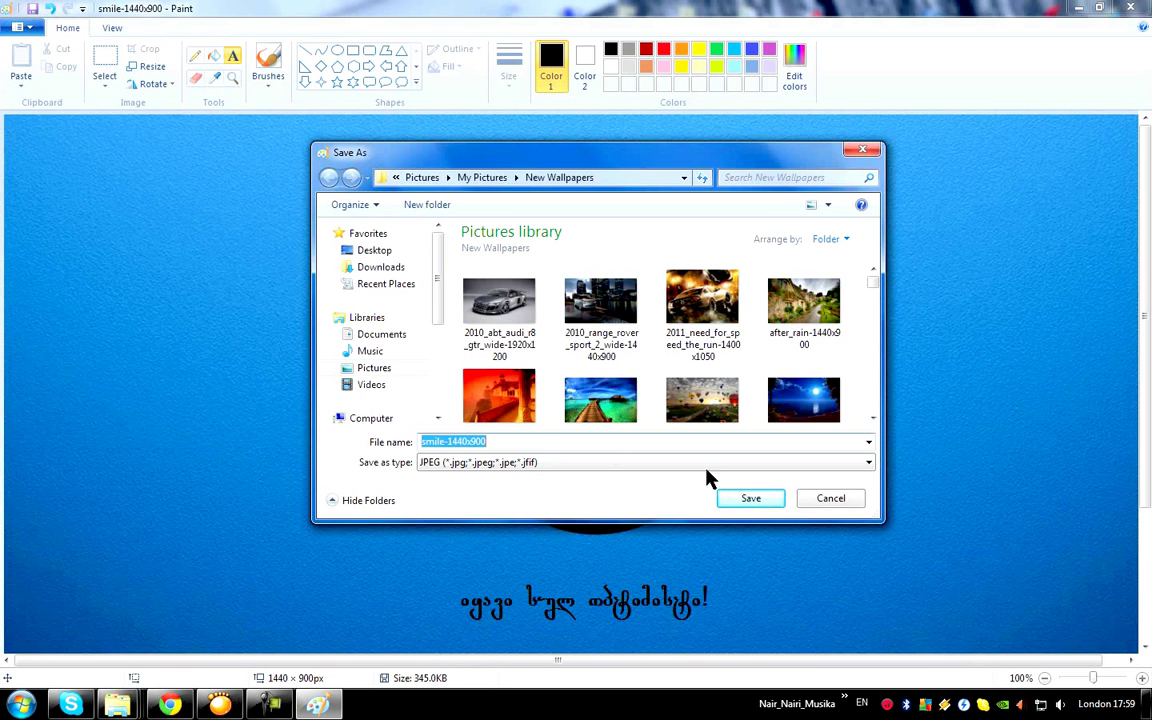
key(BackSpace)
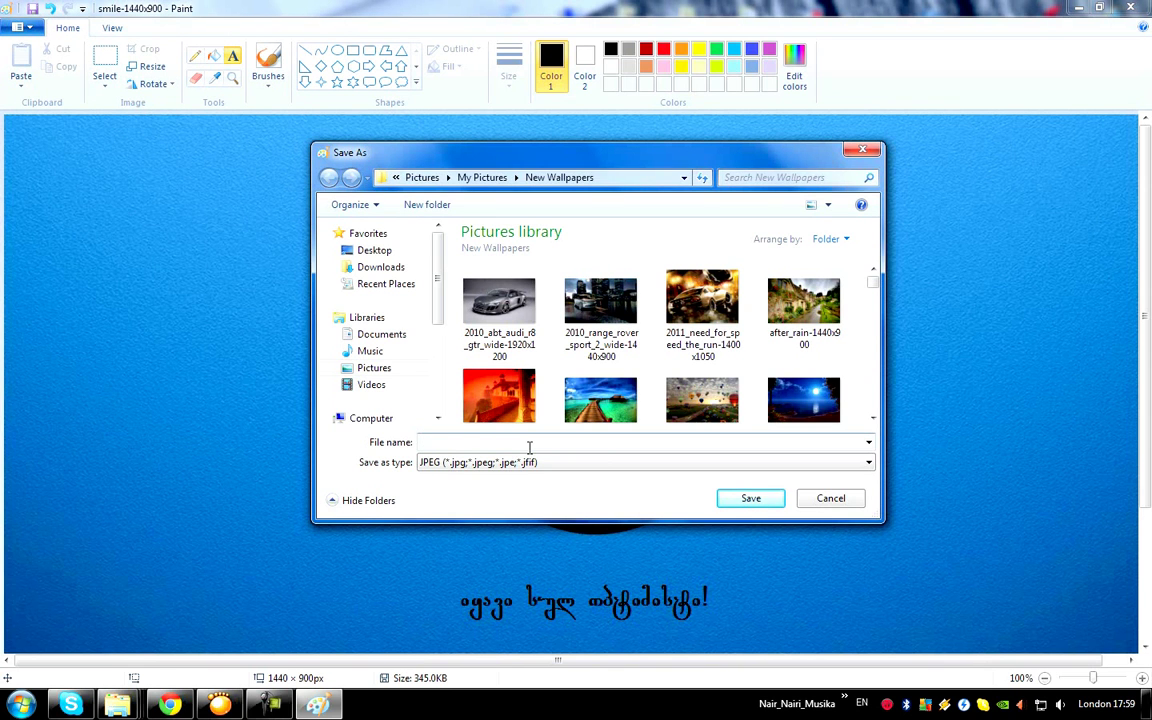
text(smaili)
click(750, 499)
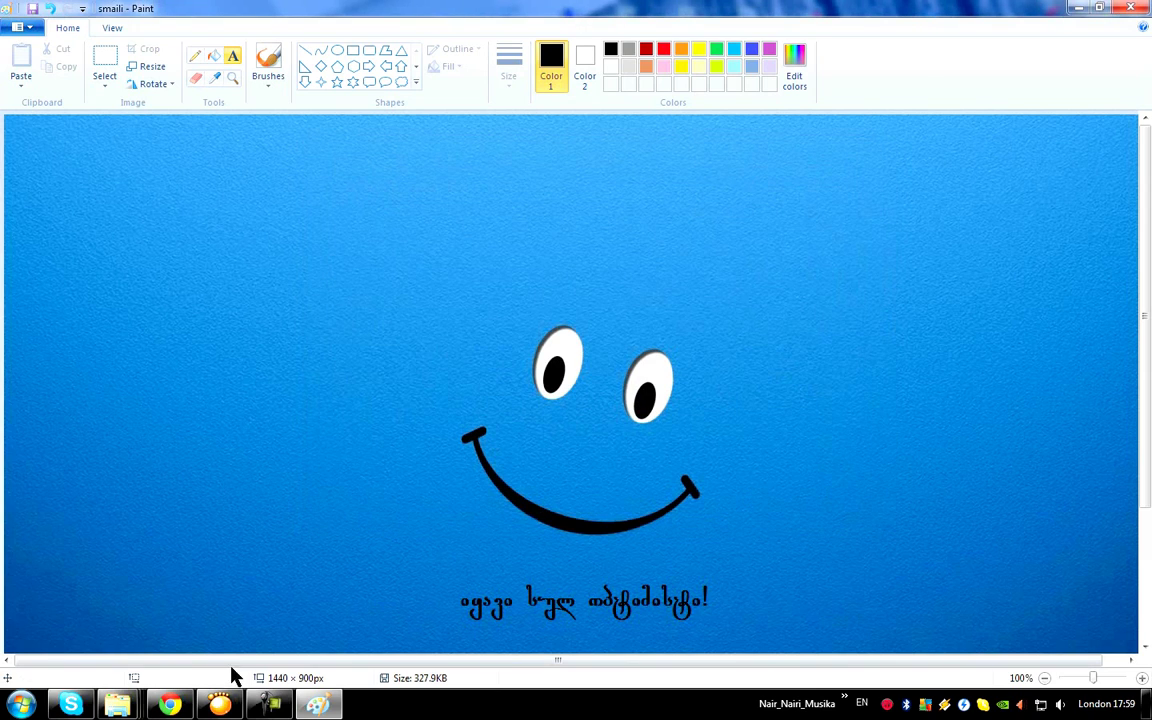
click(1131, 8)
Step: Switch to the New Wallpapers folder, view the saved smaili picture in Windows Photo Viewer and close the viewer
mouse_move(118, 705)
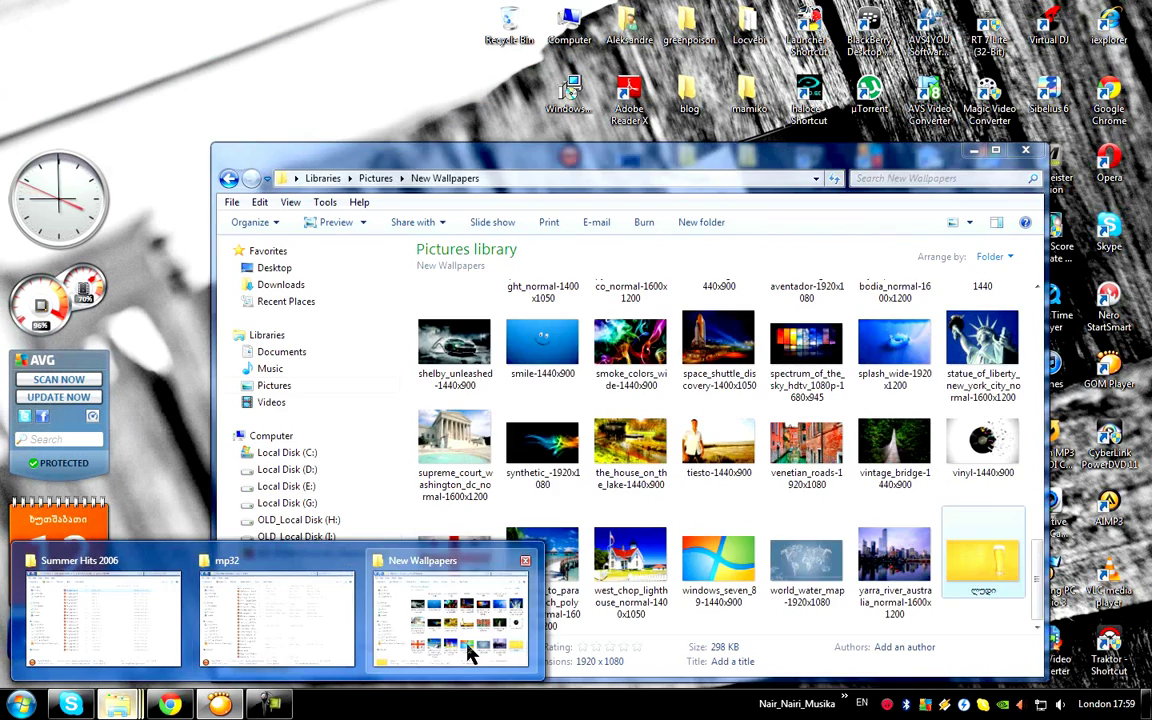
click(418, 575)
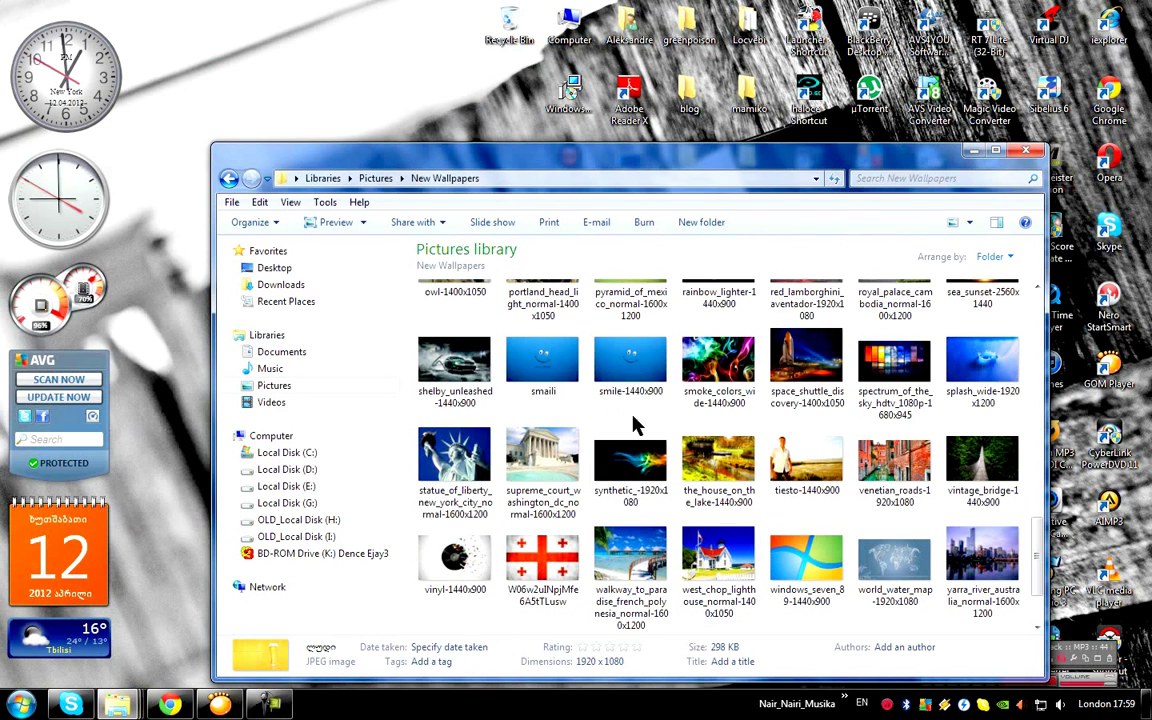
click(545, 375)
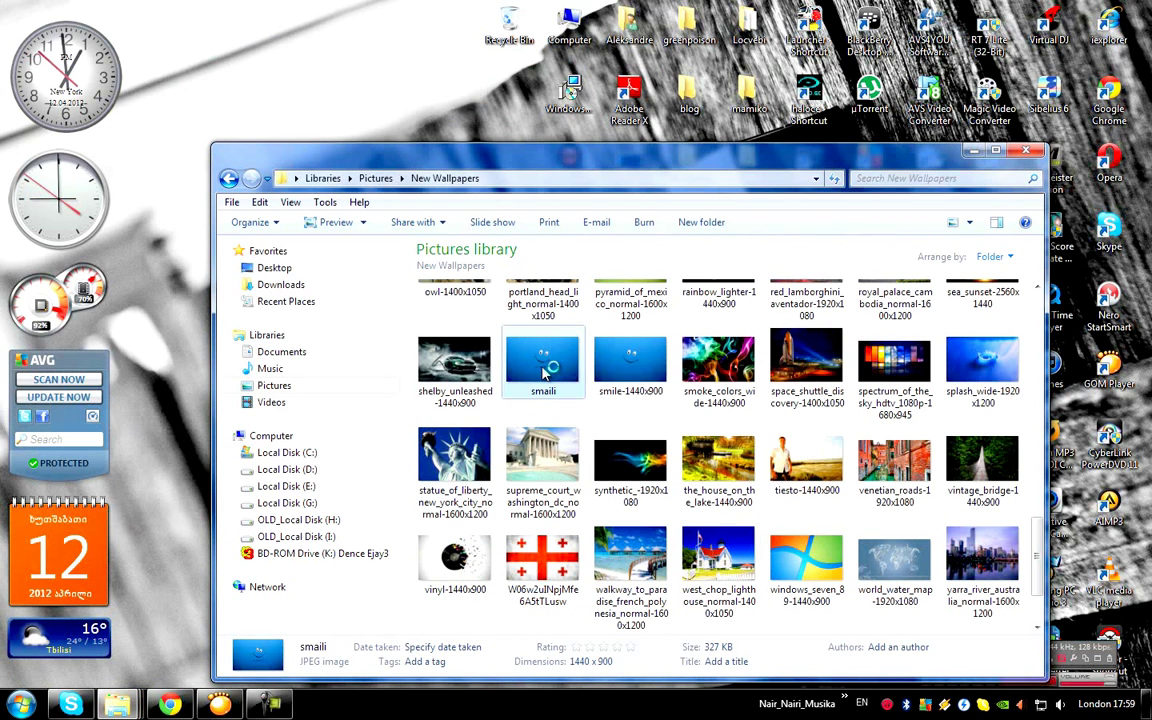
double_click(545, 375)
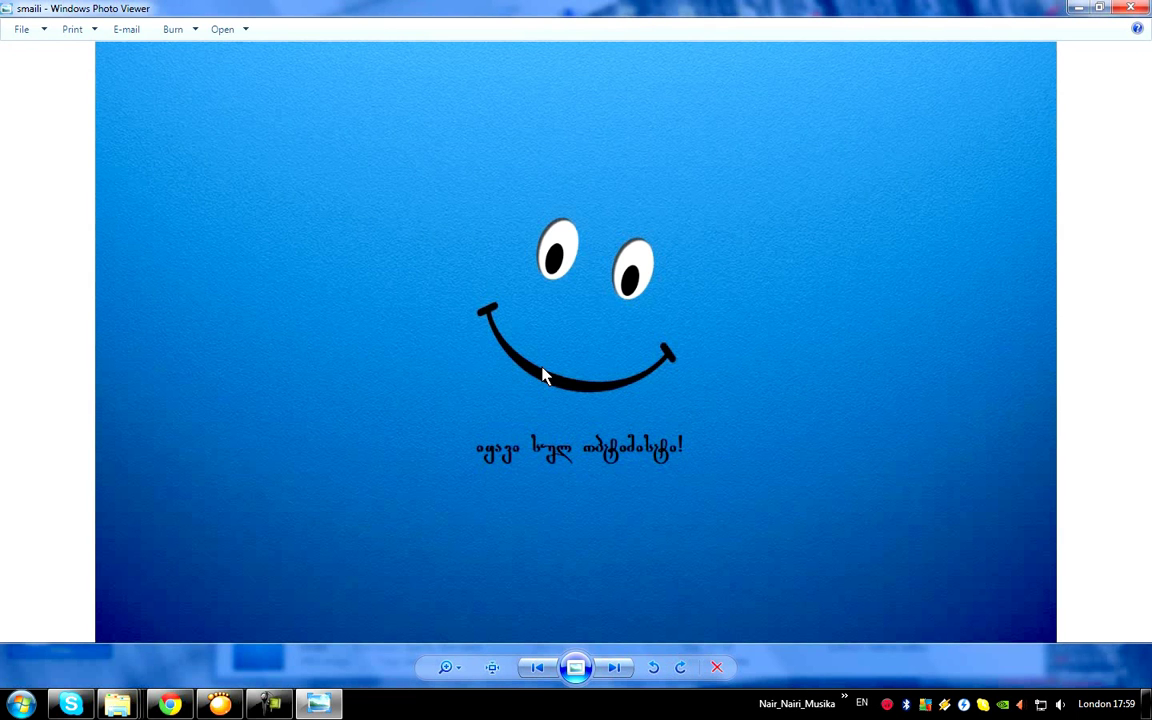
click(1130, 8)
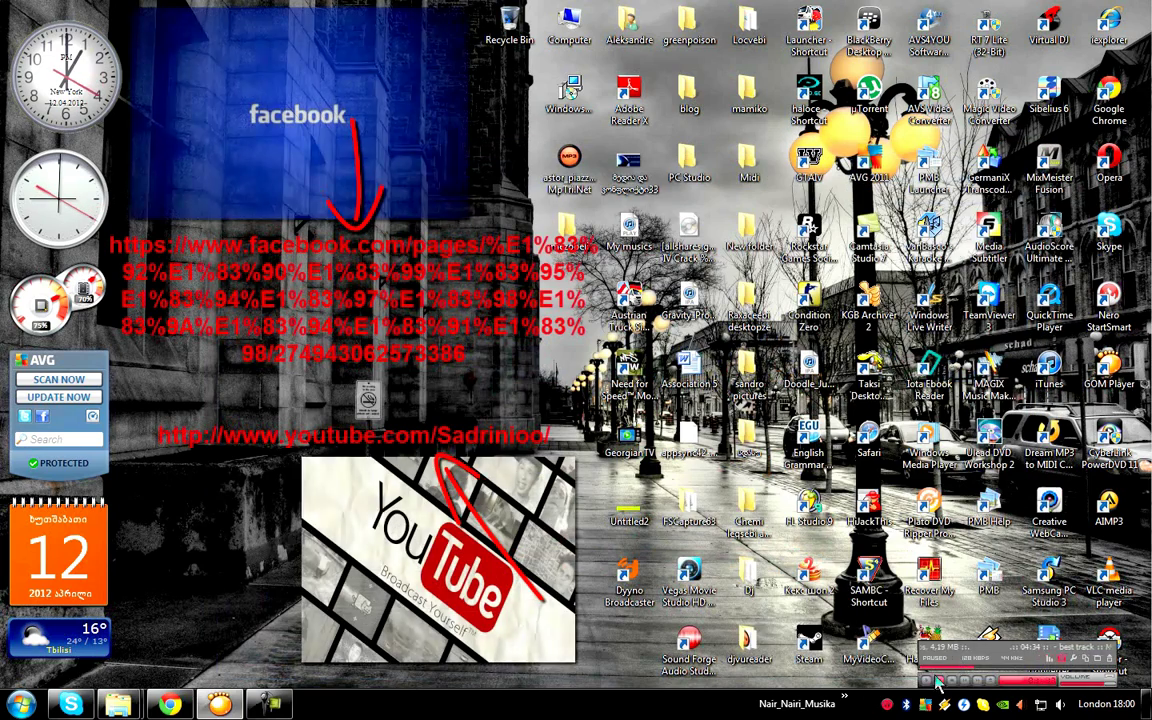
mouse_move(937, 683)
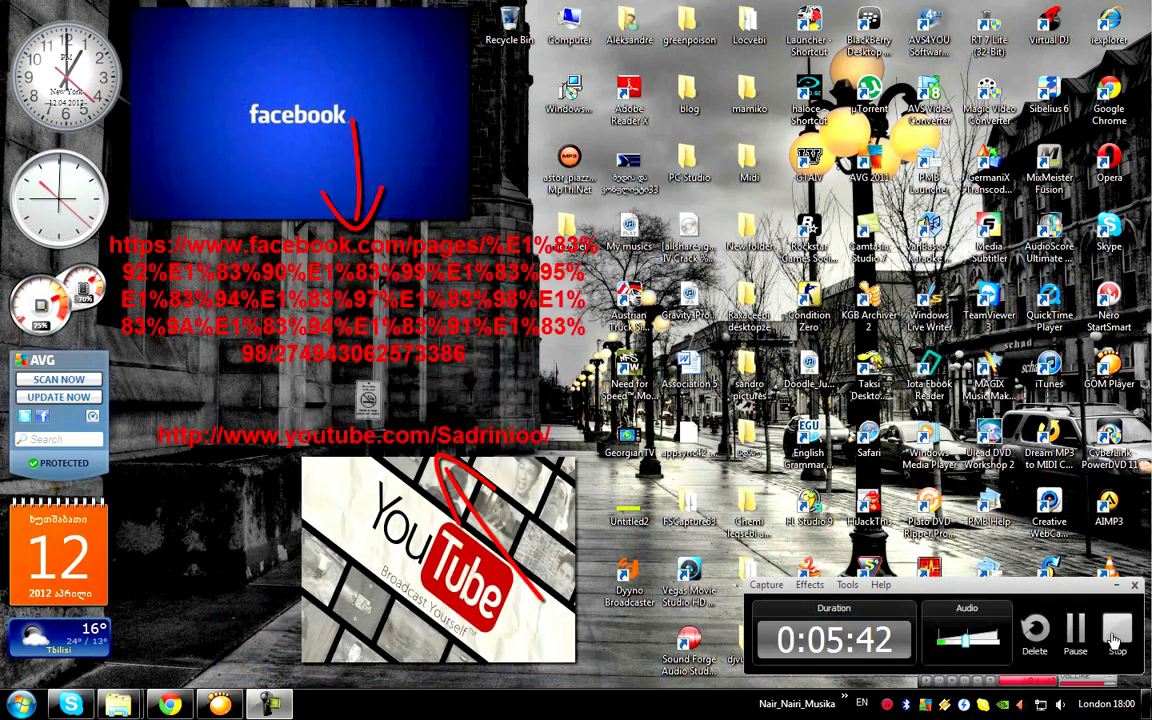